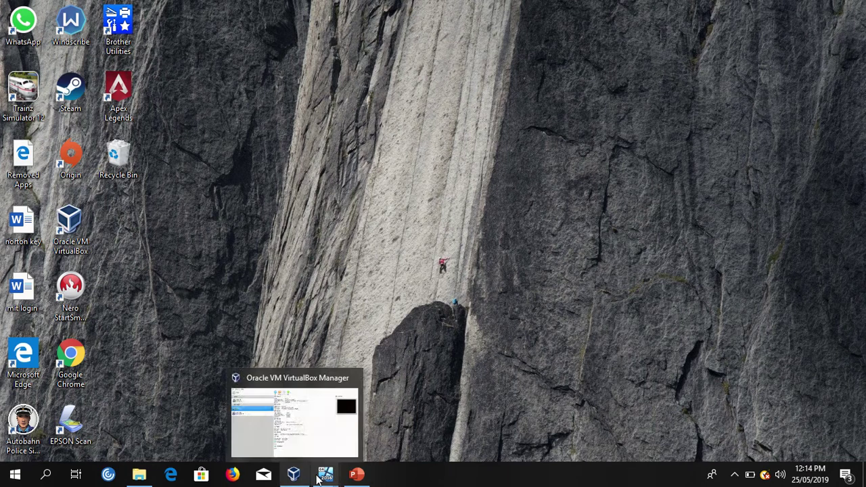
- Show the taskbar thumbnails of the running DC01-16 and Win 8.1 VirtualBox machines
mouse_move(325, 473)
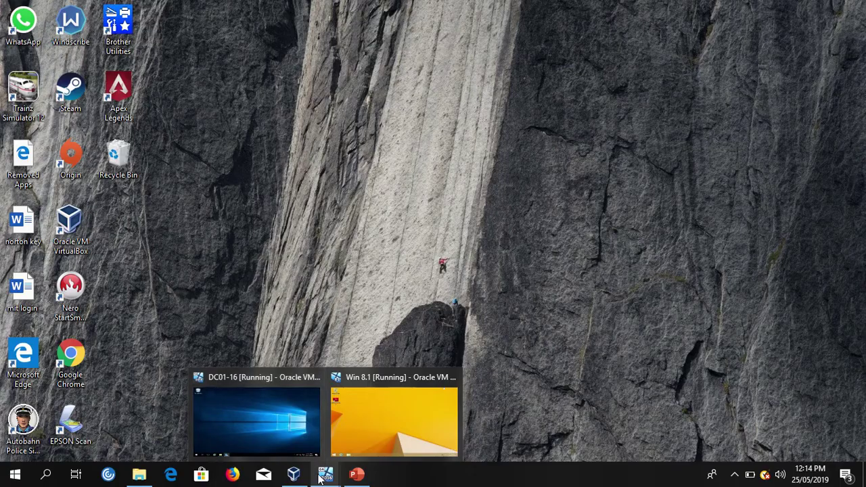
- Bring the DC01-16 server VM to the front and switch it to scaled view
mouse_move(291, 436)
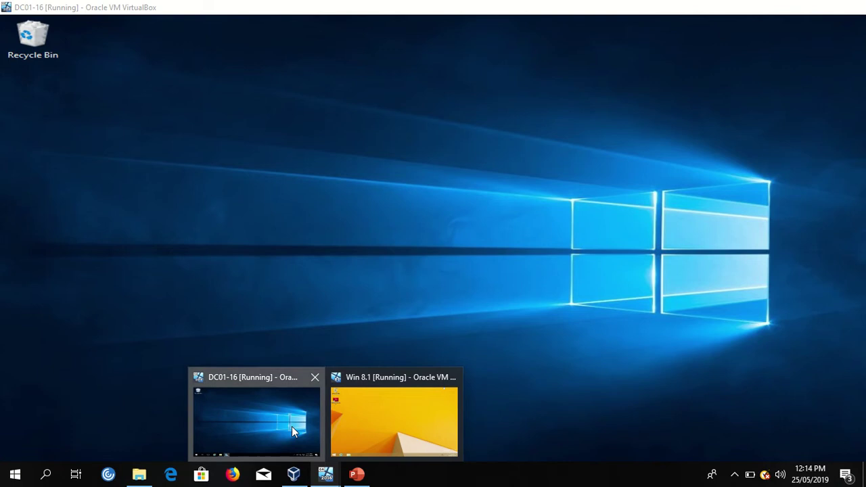
click(292, 426)
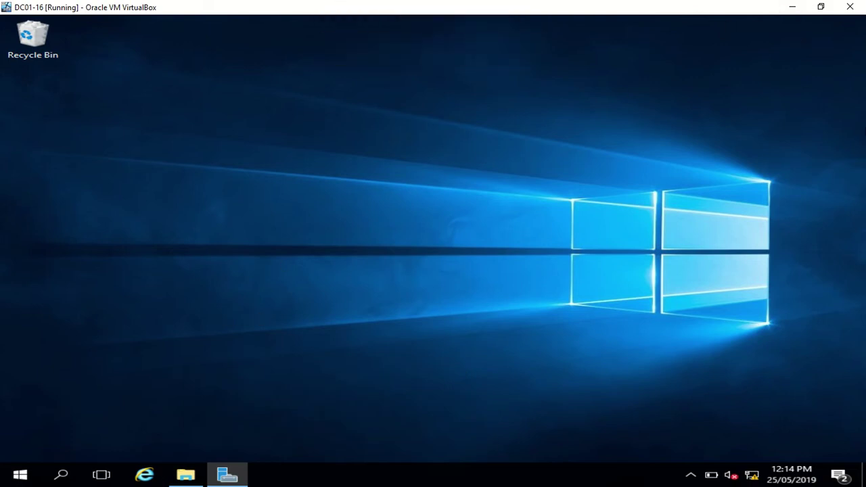
key(Control_R+f)
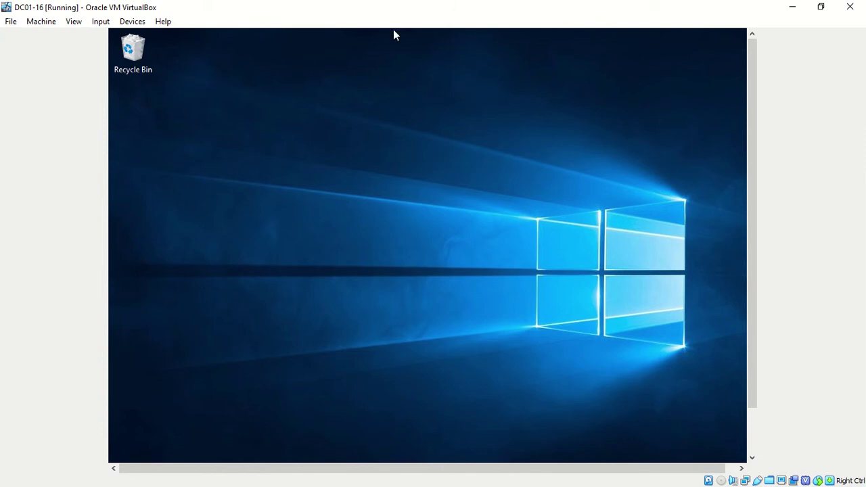
key(Control_R+c)
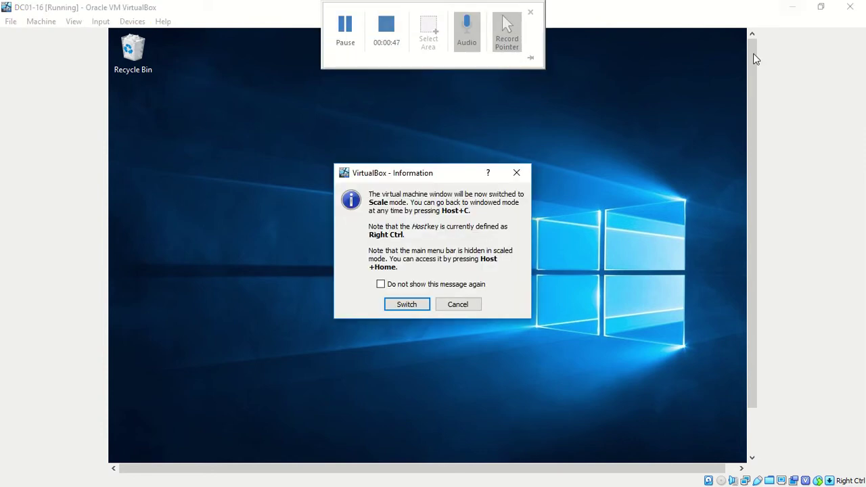
click(407, 303)
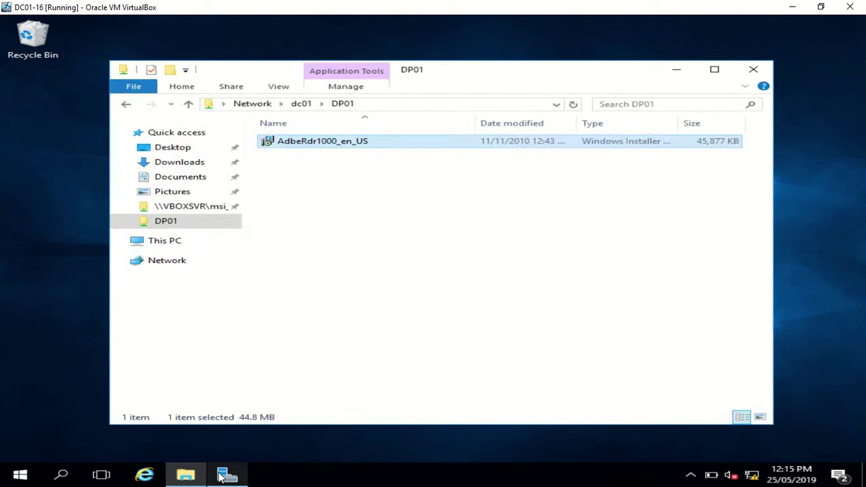
- Launch Group Policy Management from Server Manager Tools and select the Deploy adobe GPO
click(227, 475)
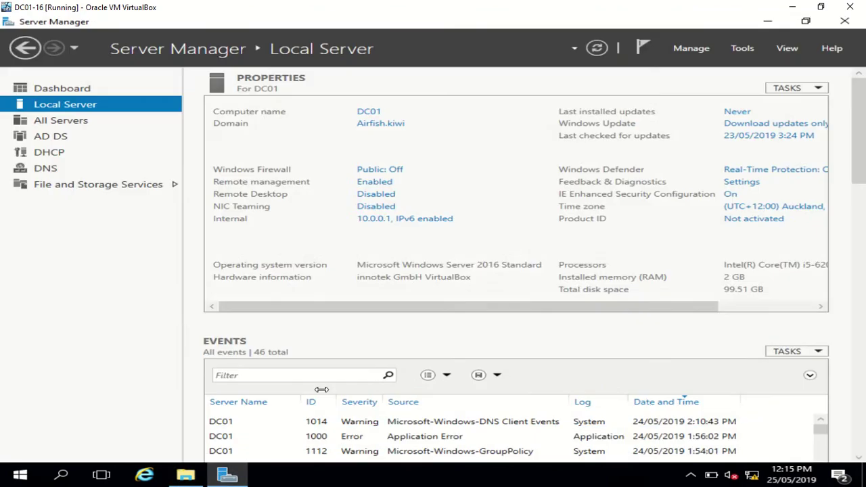
click(742, 49)
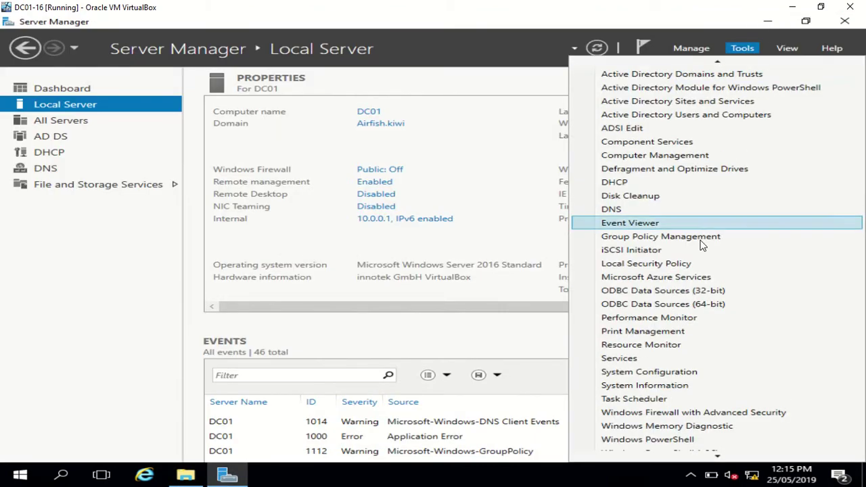
click(691, 237)
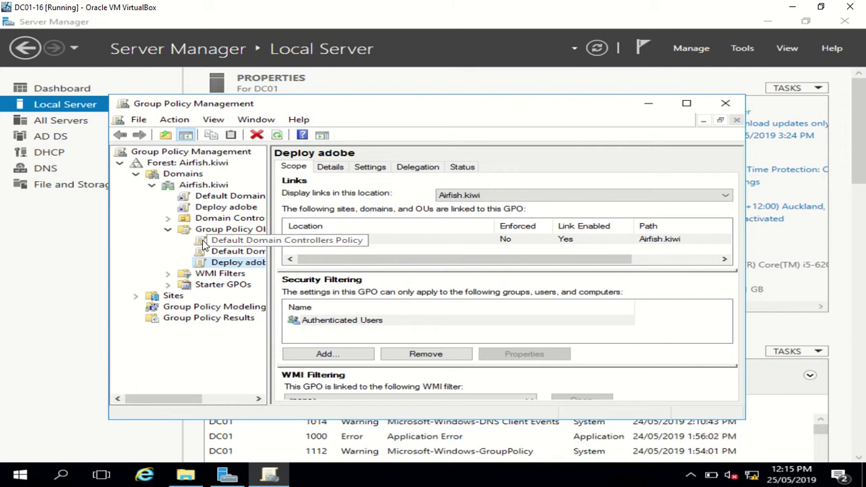
click(169, 220)
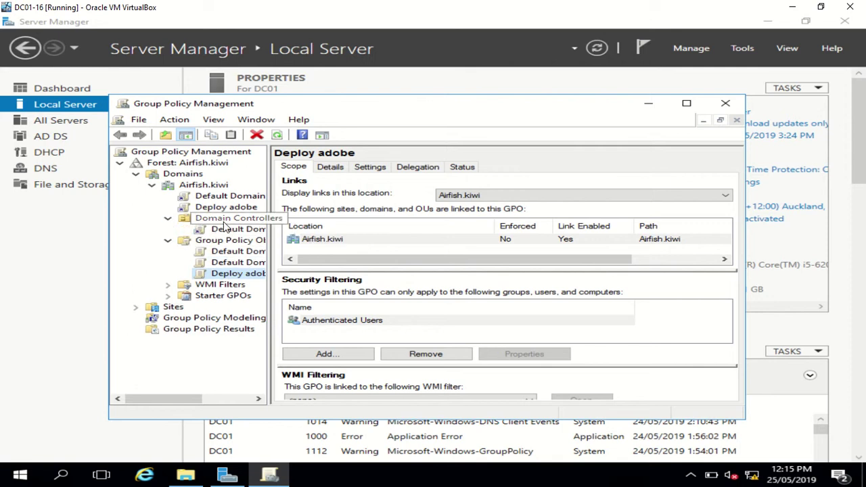
click(221, 273)
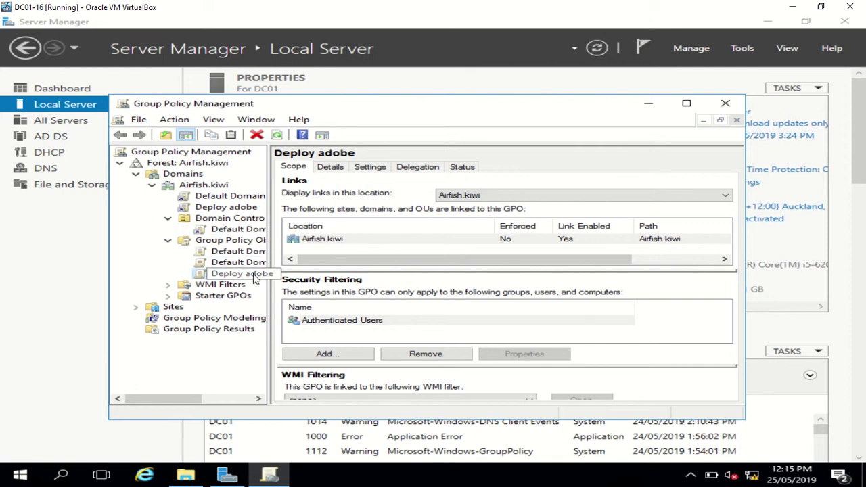
- Edit Deploy adobe and select Adobe Reader X under Computer Configuration Software installation
right_click(182, 271)
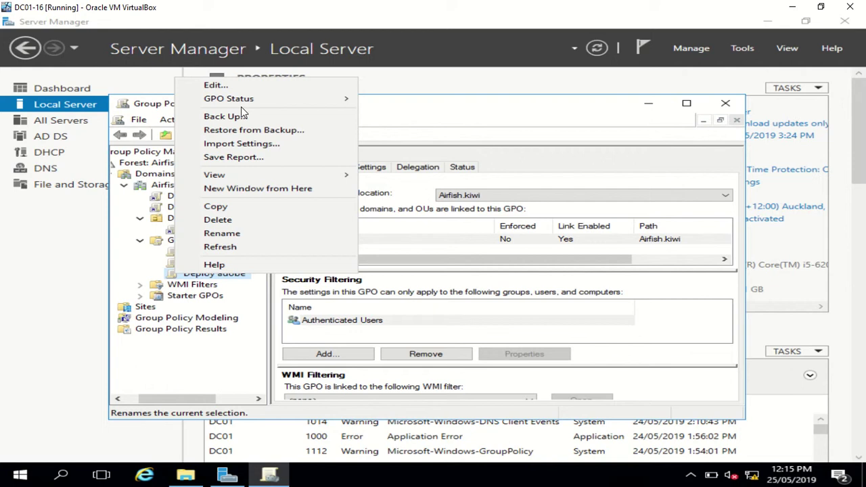
click(238, 85)
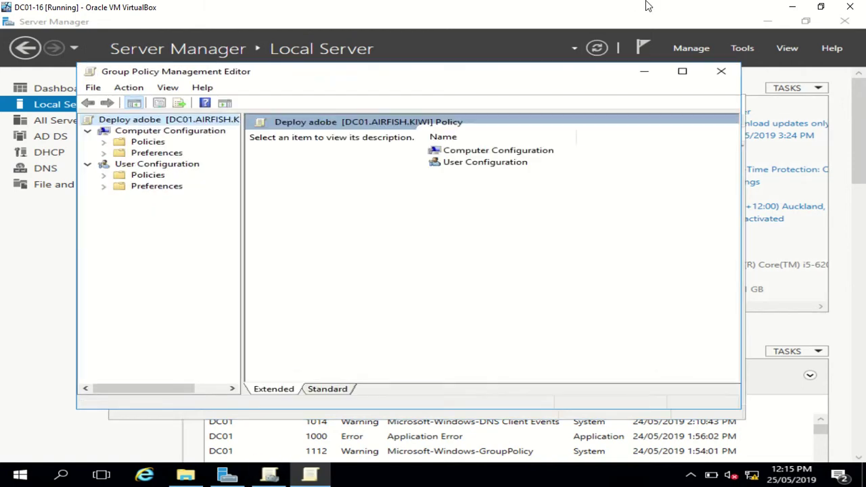
click(103, 142)
click(119, 153)
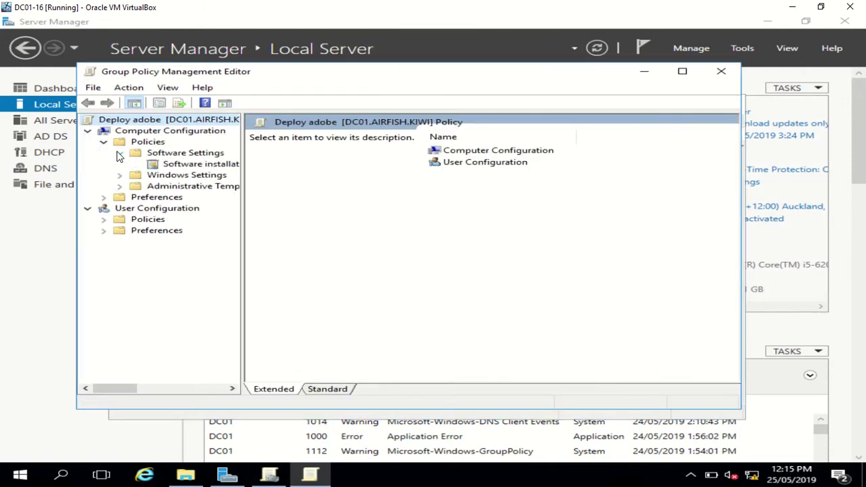
click(152, 164)
click(293, 135)
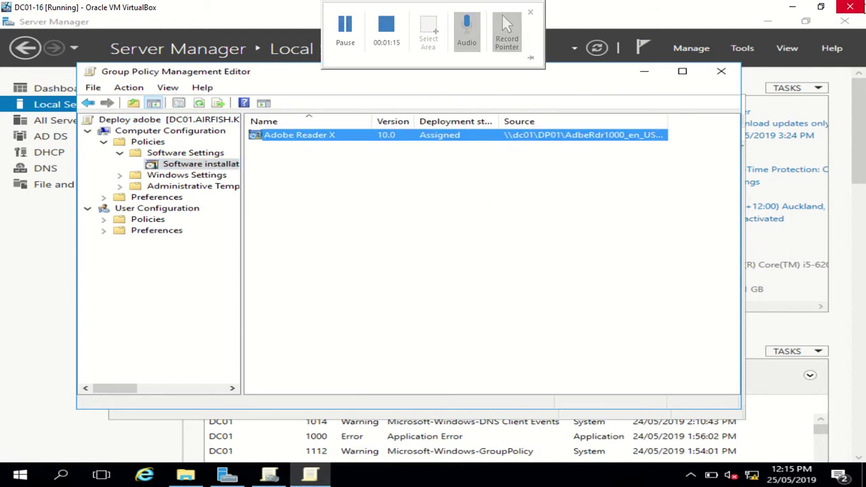
key(ctrl+c)
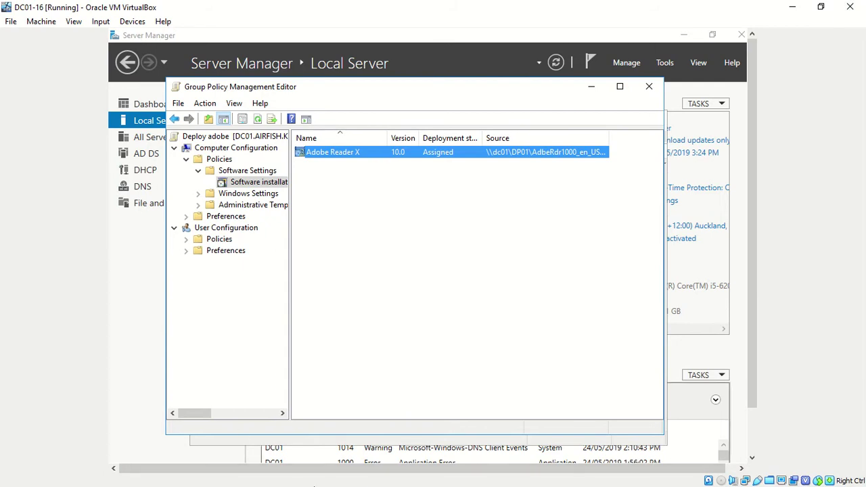
- Sign in to the Win 8.1 client with its password and view the Adobe Reader X desktop shortcut
click(793, 6)
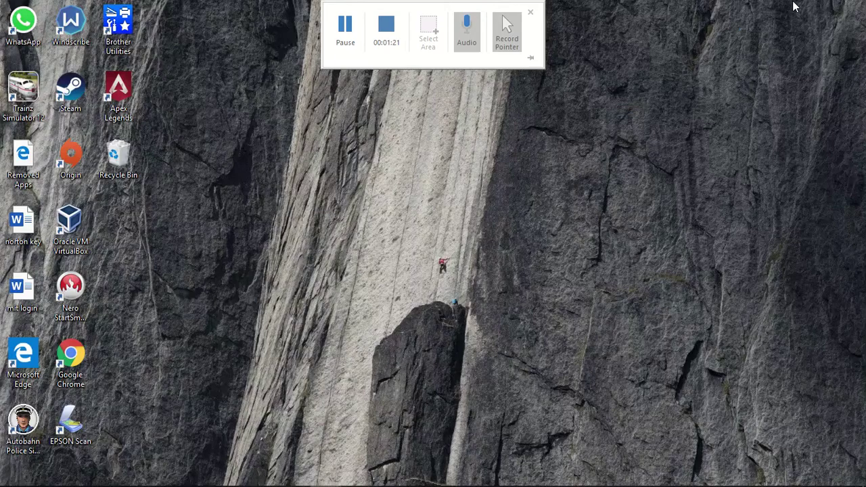
mouse_move(325, 474)
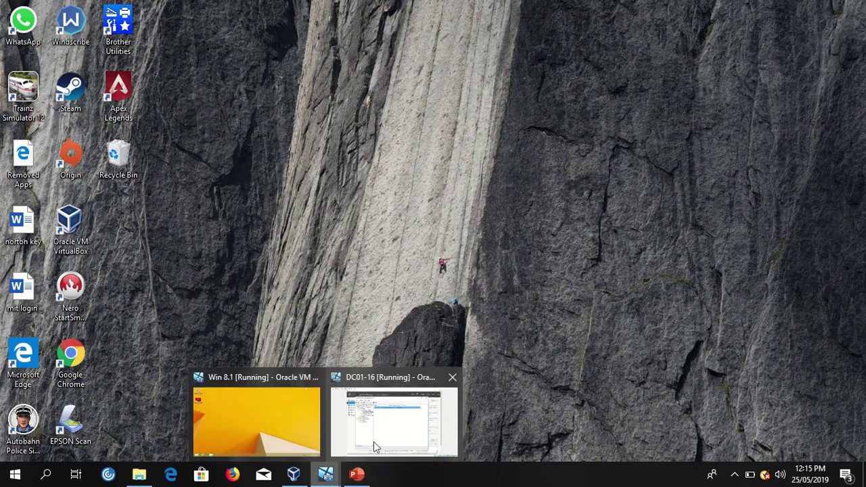
click(285, 433)
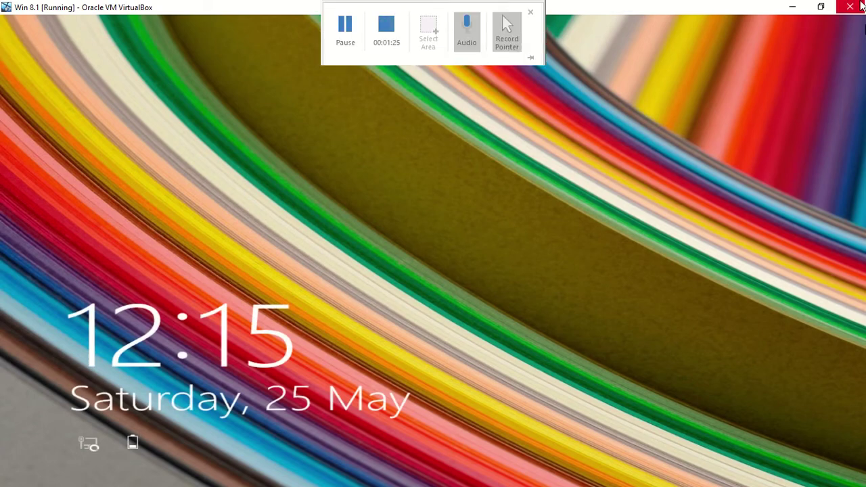
key(Return)
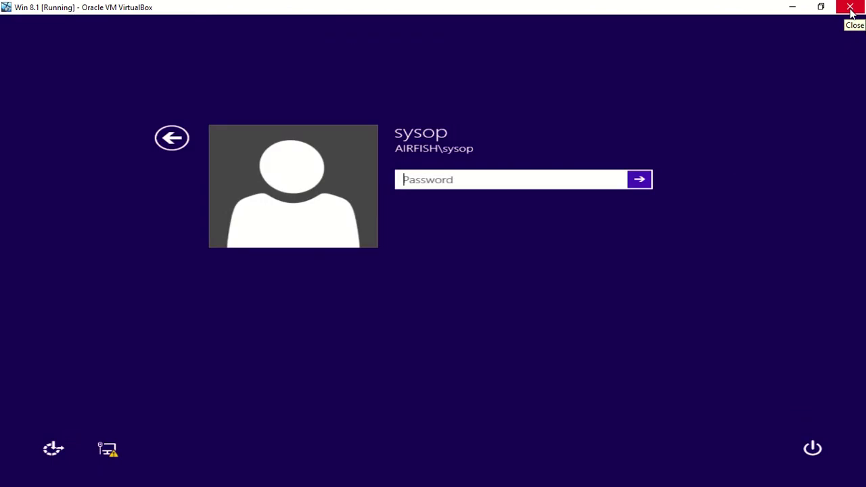
text(*****)
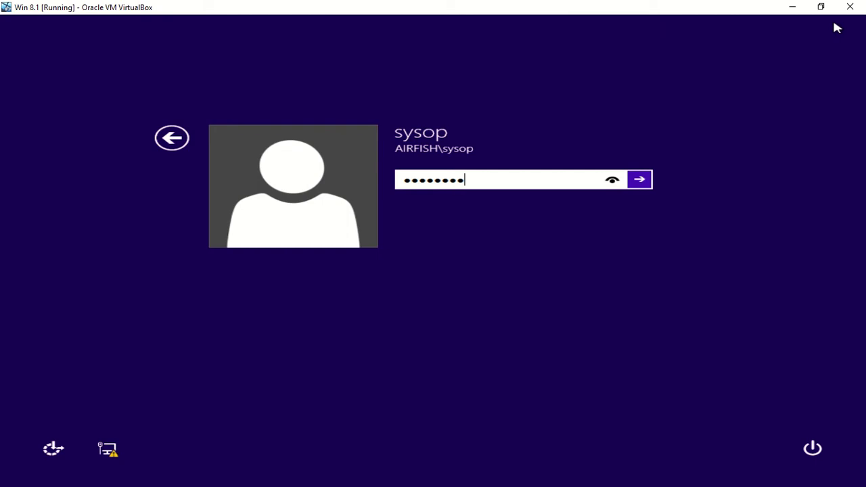
key(Return)
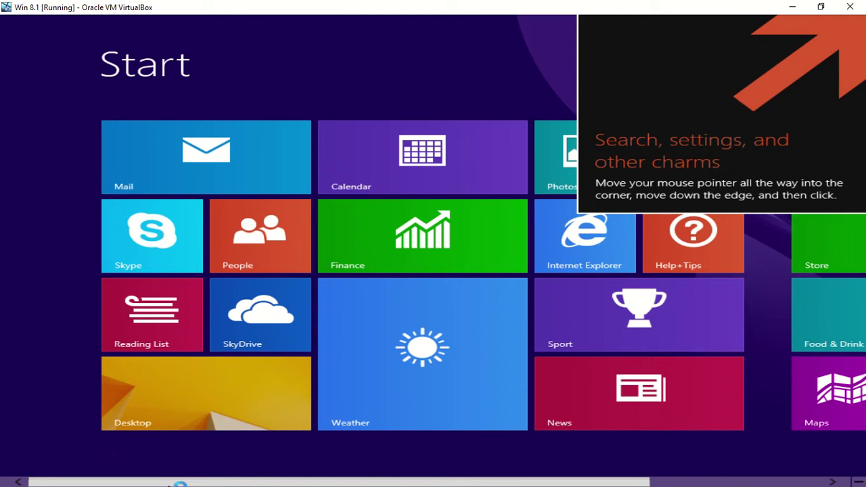
click(230, 391)
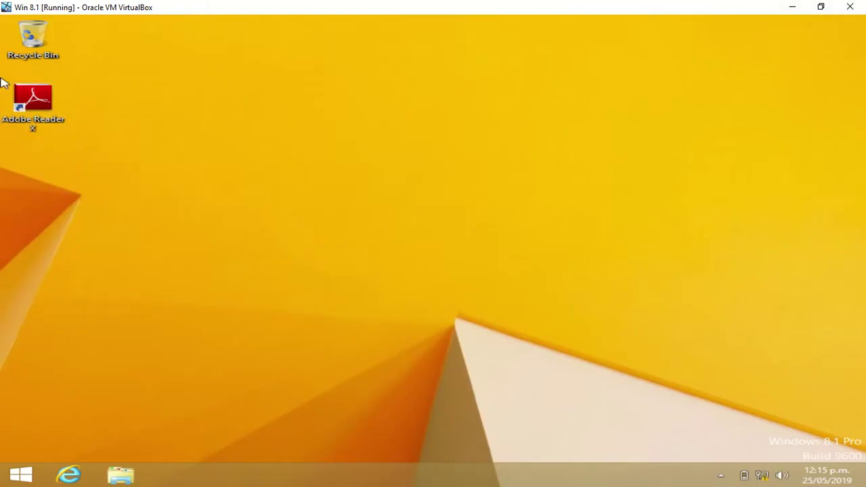
click(792, 8)
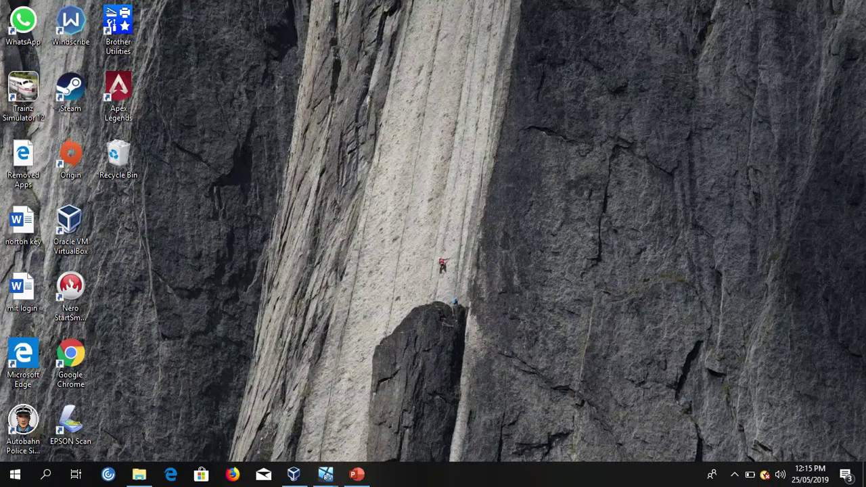
- On DC01-16, remove the Adobe Reader X package, uninstalling it immediately from all computers
mouse_move(324, 477)
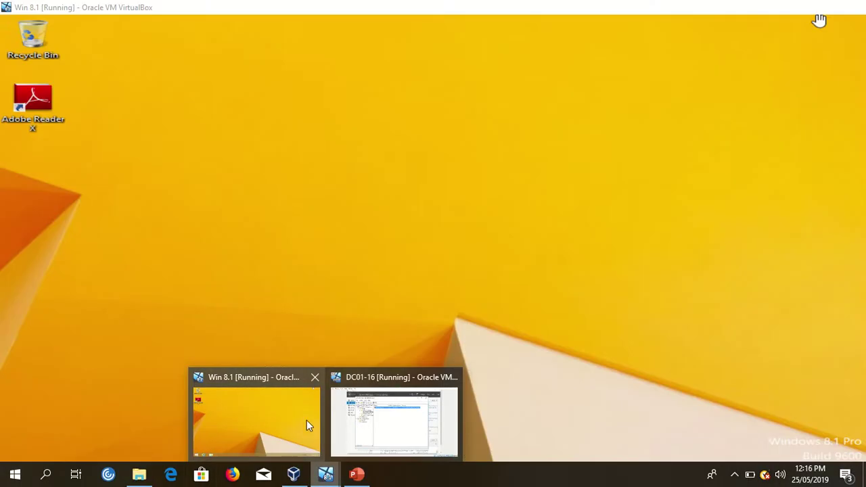
click(374, 418)
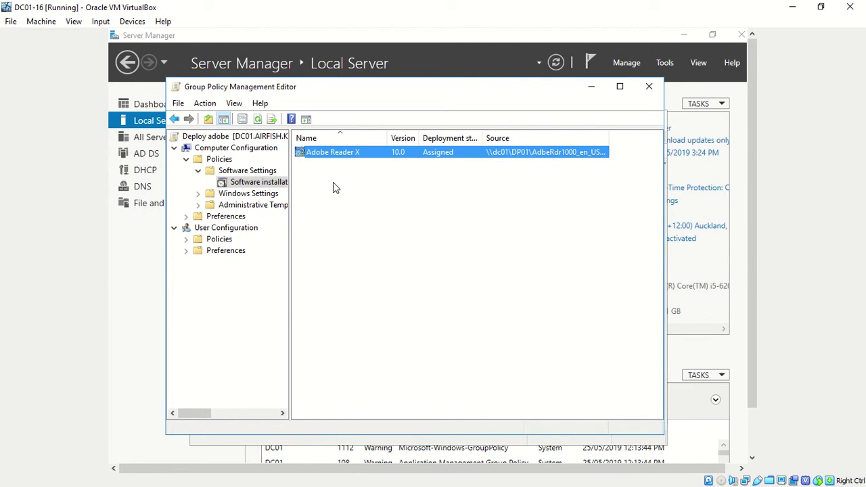
right_click(345, 155)
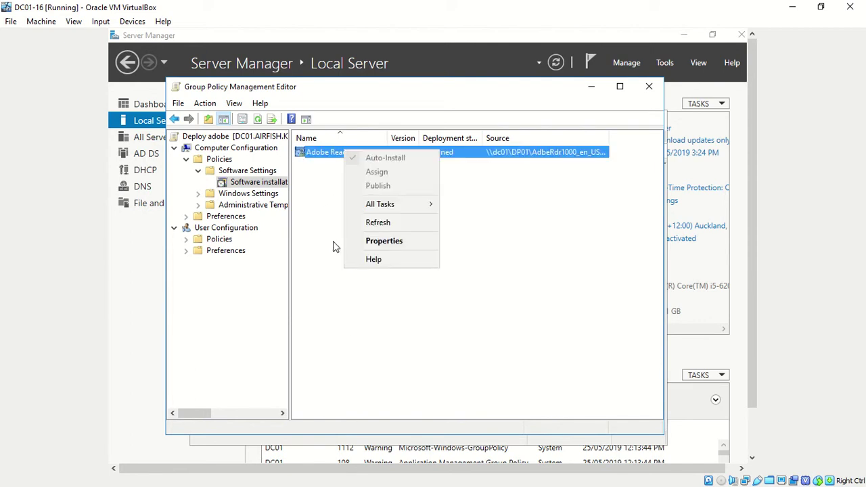
click(332, 243)
right_click(326, 154)
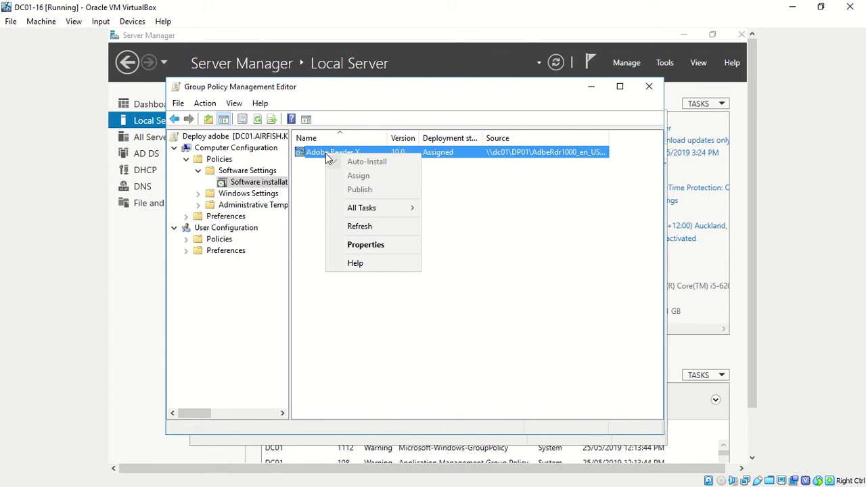
mouse_move(368, 215)
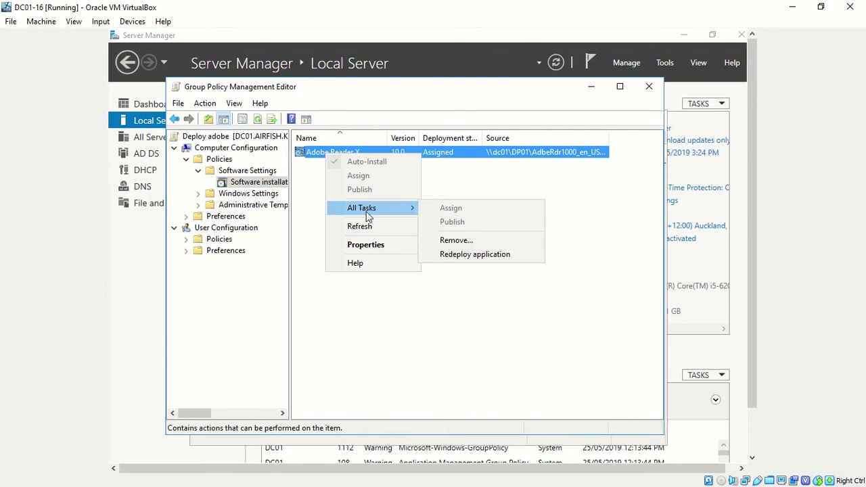
click(462, 249)
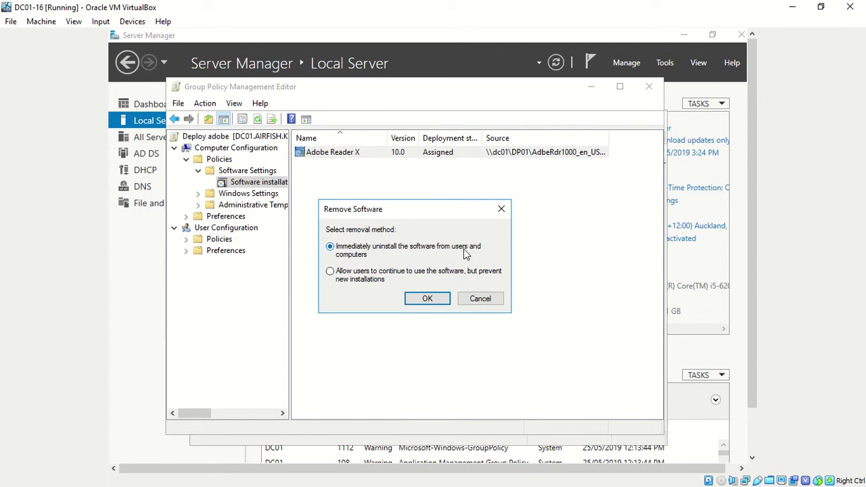
click(425, 302)
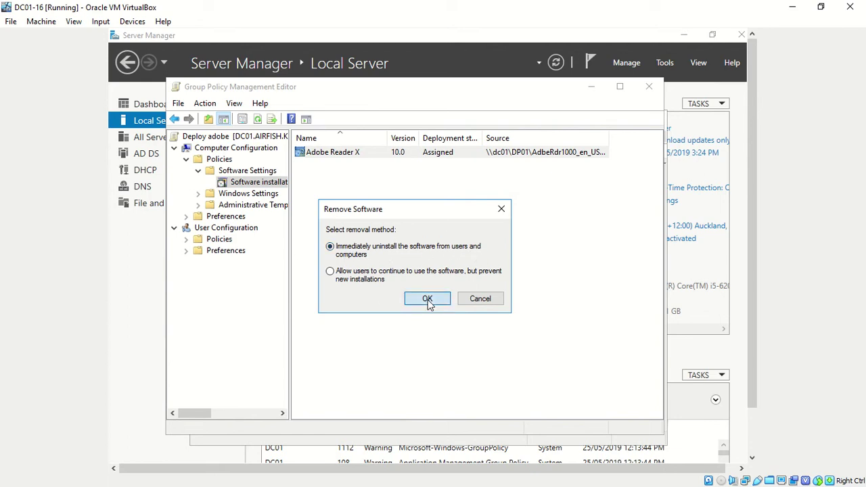
- Leave the server VM and return to the Windows 10 host desktop
click(591, 86)
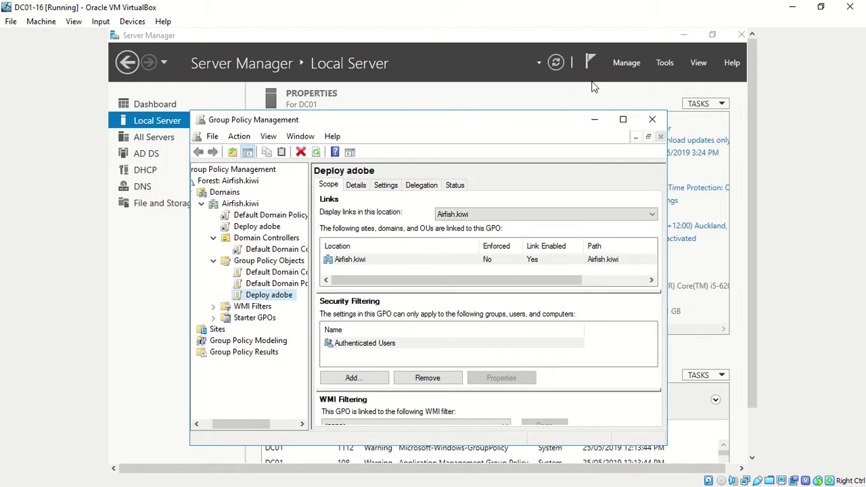
key(alt+Tab)
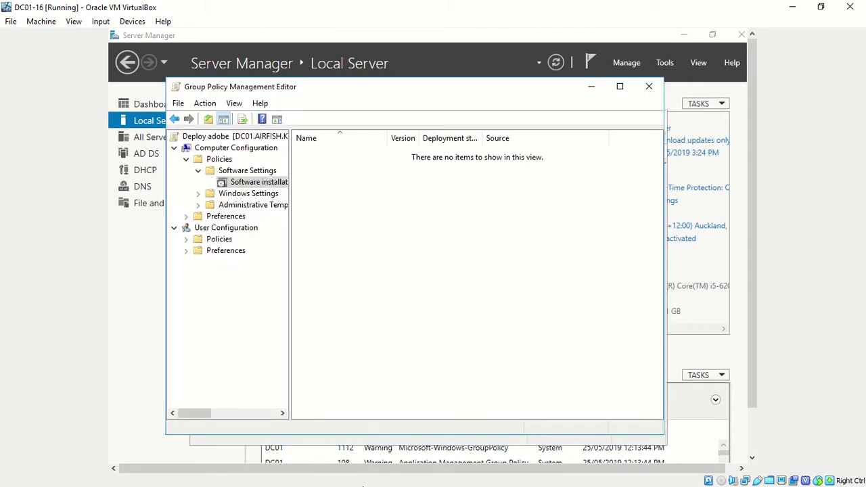
key(super)
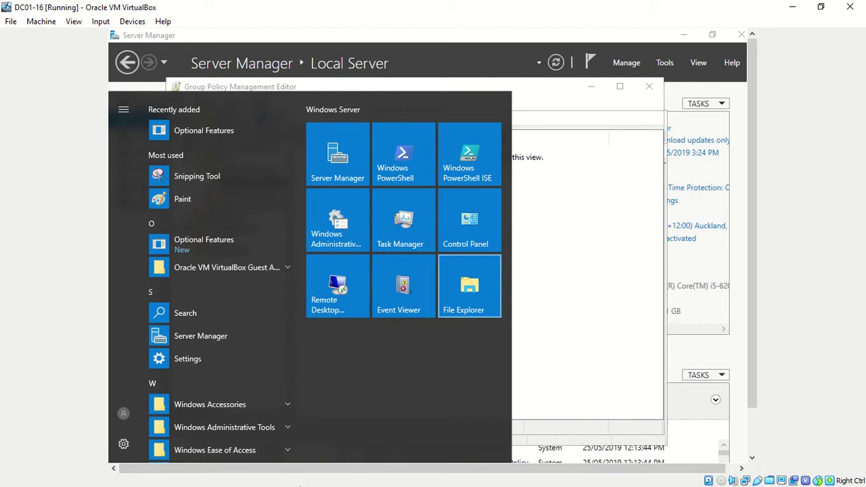
key(super)
key(super+d)
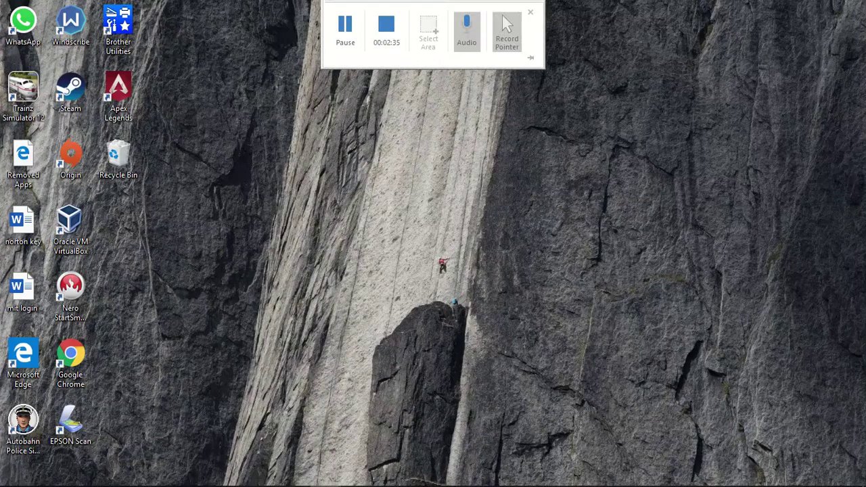
- Bring up the Windows 8.1 VM and go to its desktop
click(334, 472)
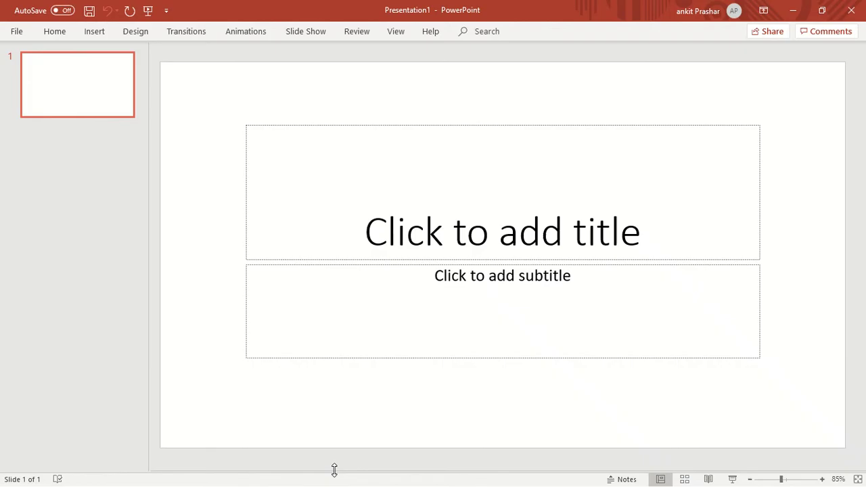
click(792, 7)
mouse_move(326, 474)
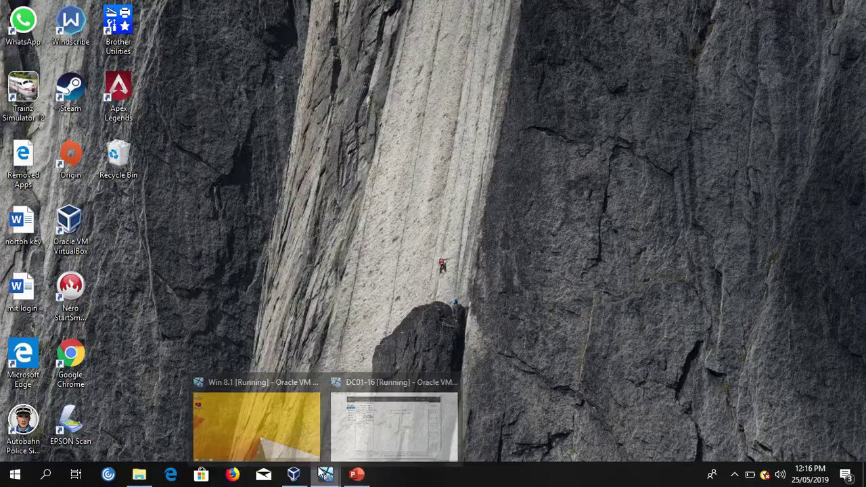
click(258, 420)
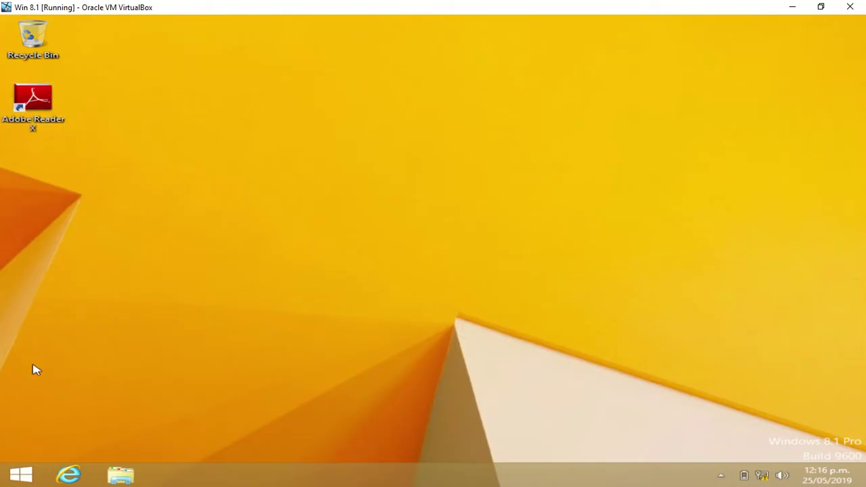
click(27, 478)
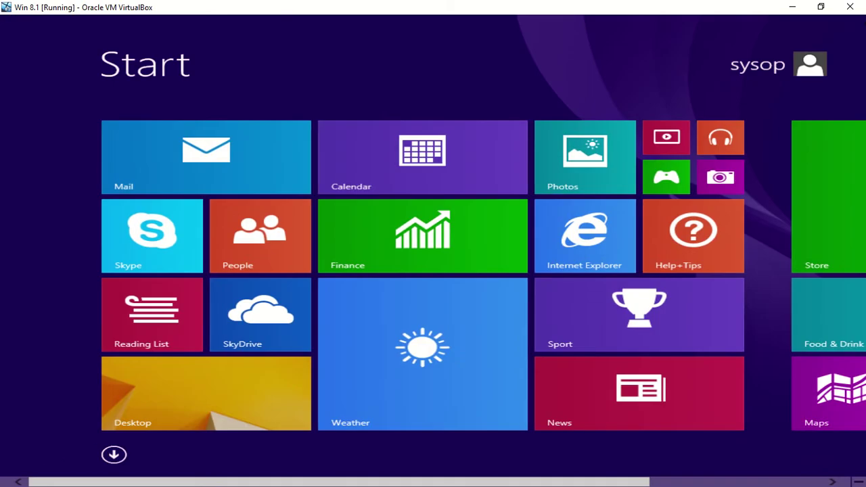
click(128, 416)
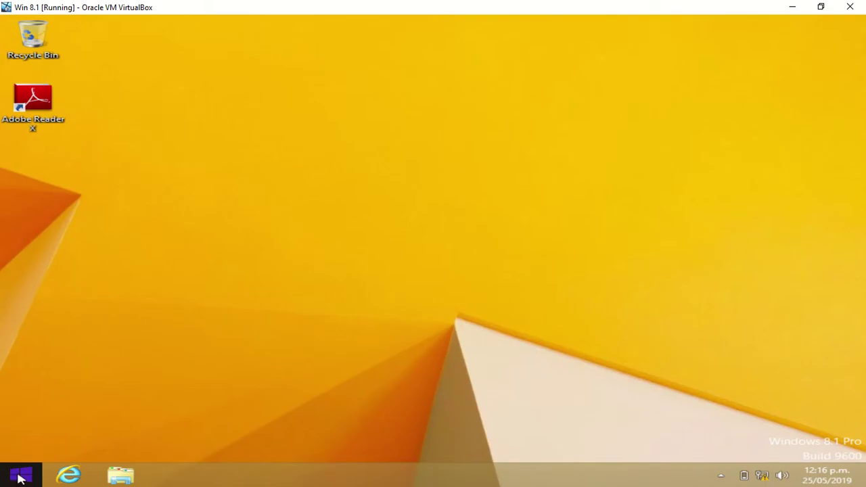
- Open Command Prompt via Win+X search for cmd and run gpupdate /force
right_click(20, 473)
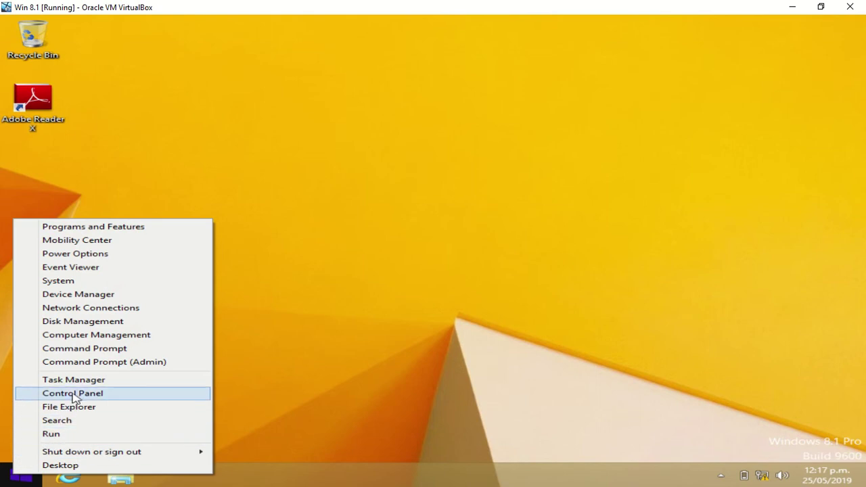
click(75, 421)
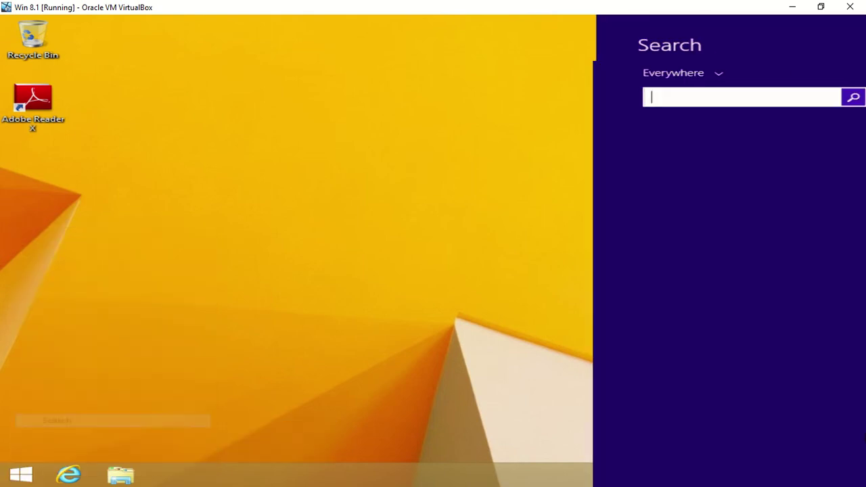
text(cmd)
key(Return)
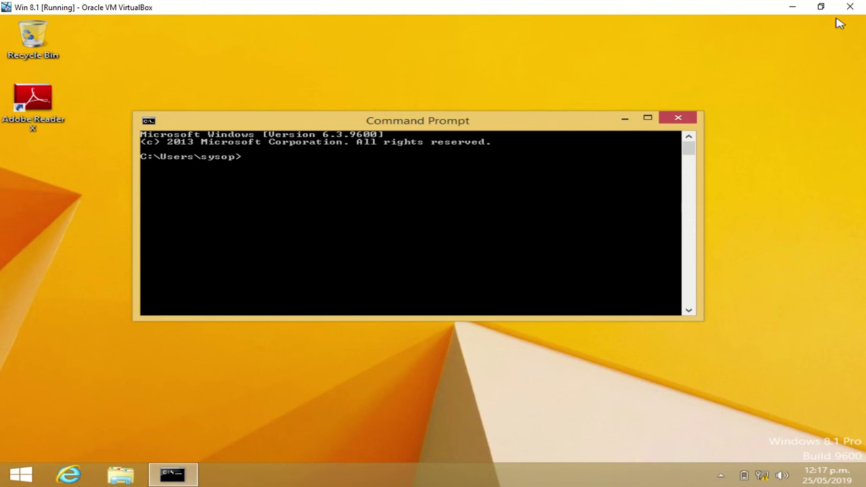
text(gpupdate /al)
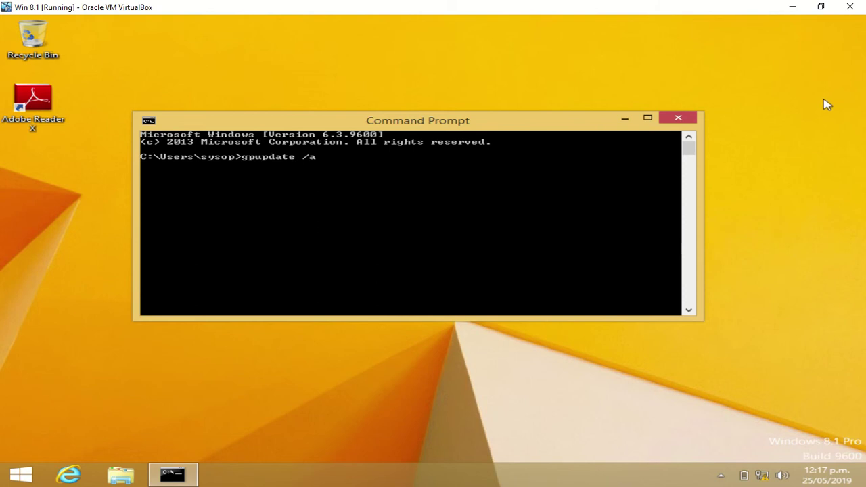
key(BackSpace)
key(BackSpace)
text(force)
key(Return)
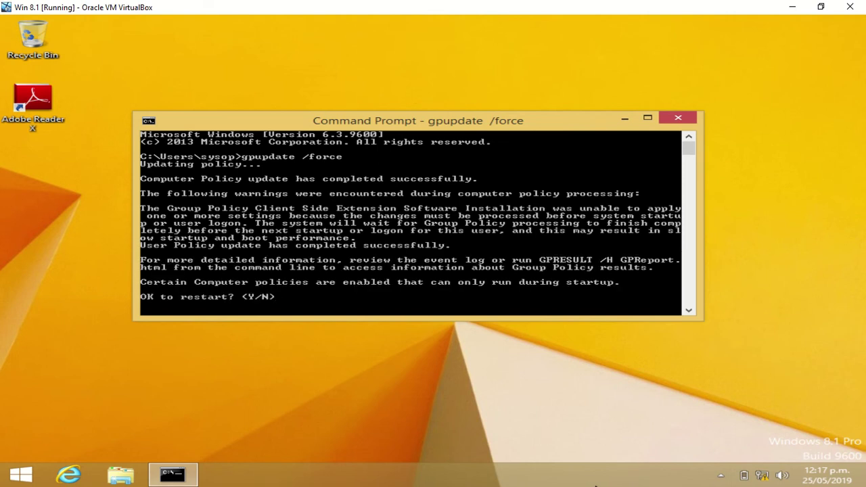
- Answer Y to the 'OK to restart?' prompt so the client restarts
text(y)
key(Return)
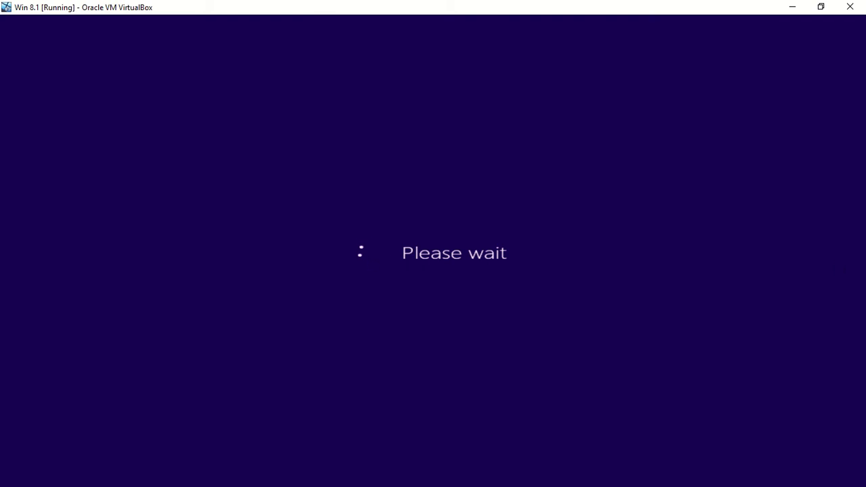
- Refresh the host desktop and the now-empty Deploy adobe software installation list on DC01
click(791, 7)
right_click(417, 121)
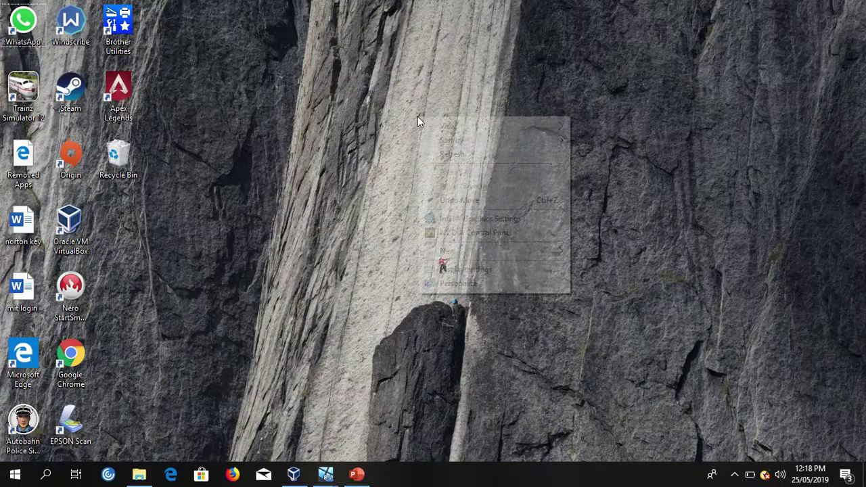
click(497, 153)
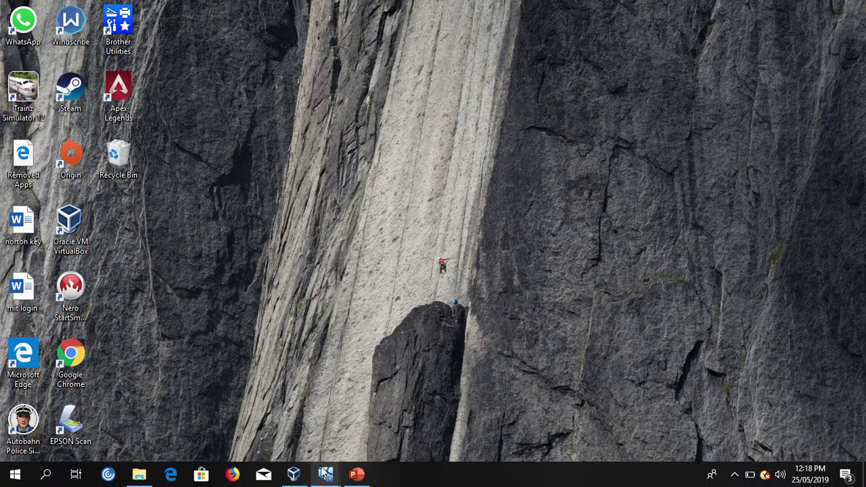
click(324, 473)
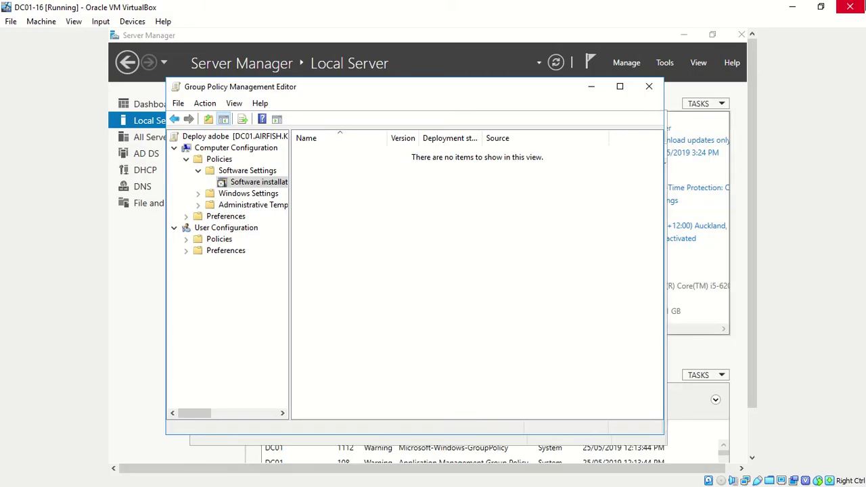
key(shift+F10)
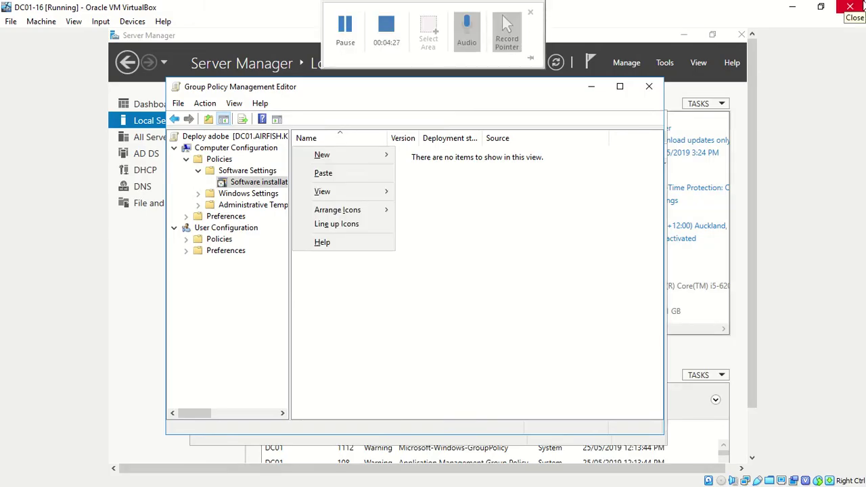
click(530, 313)
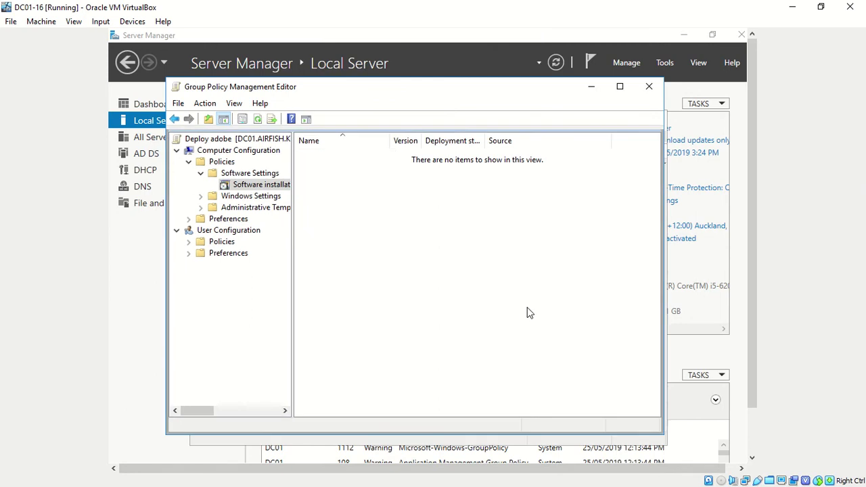
key(ctrl+c)
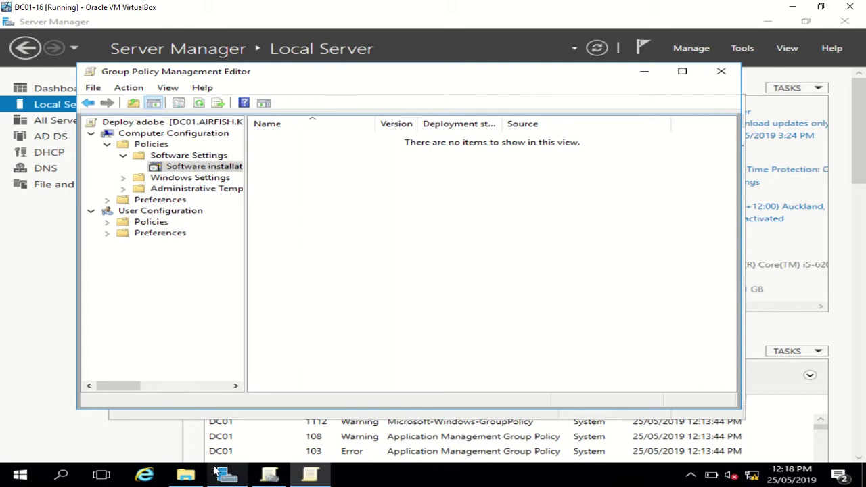
click(796, 12)
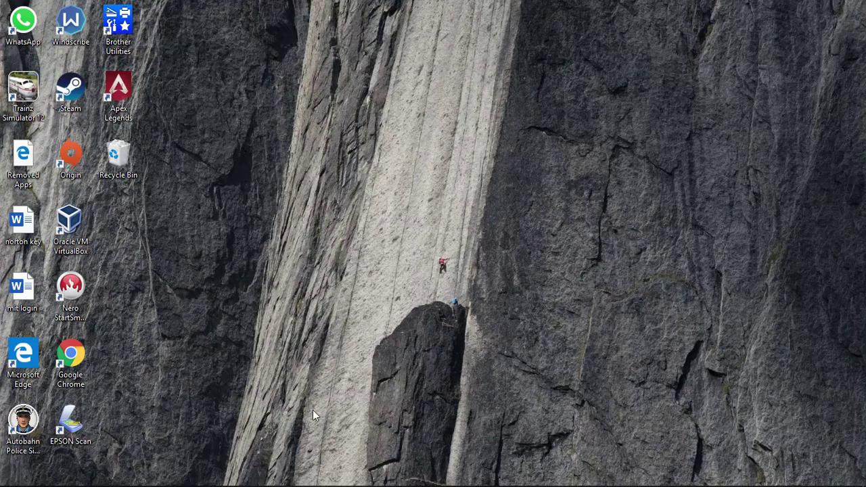
- Sign back in to Win 8.1, confirm the desktop lacks Adobe Reader X, then minimise it
mouse_move(326, 474)
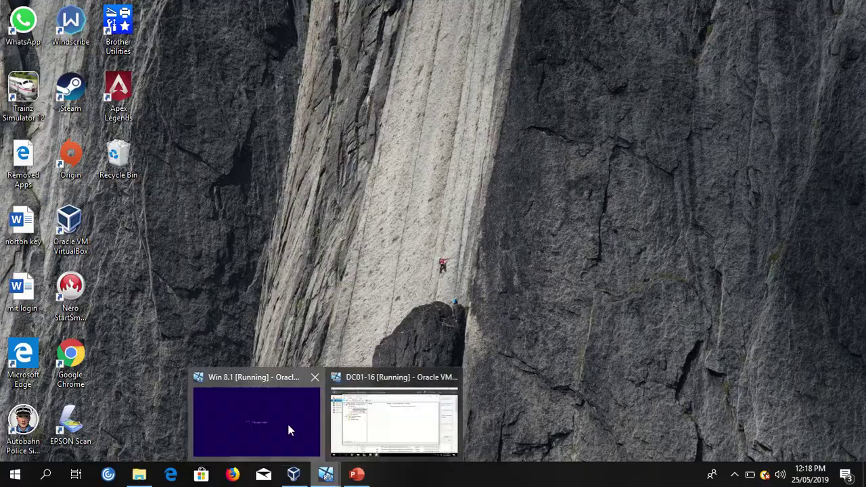
click(290, 428)
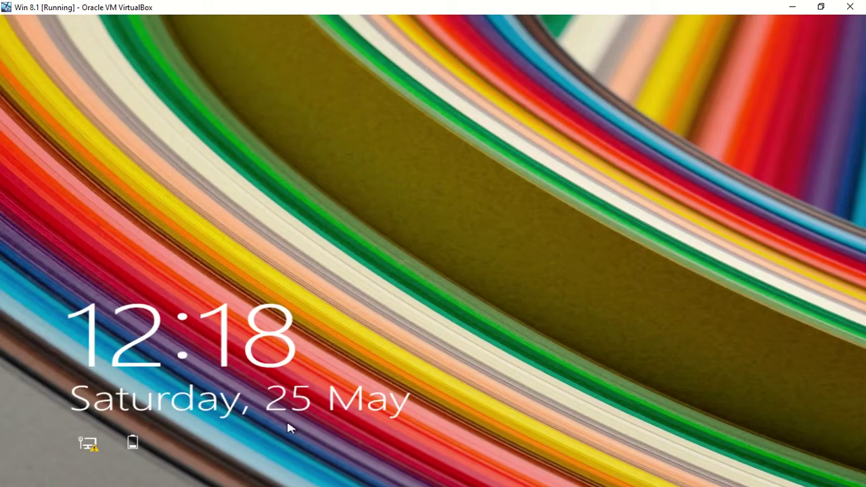
click(744, 45)
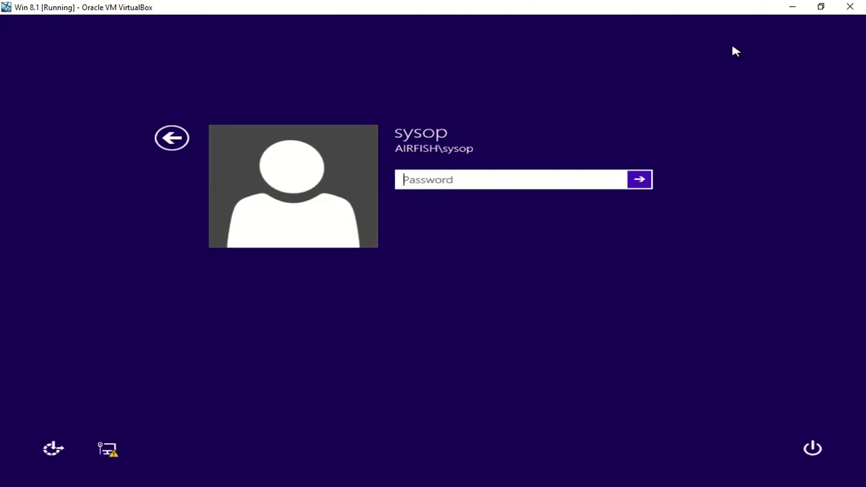
text(********)
key(Return)
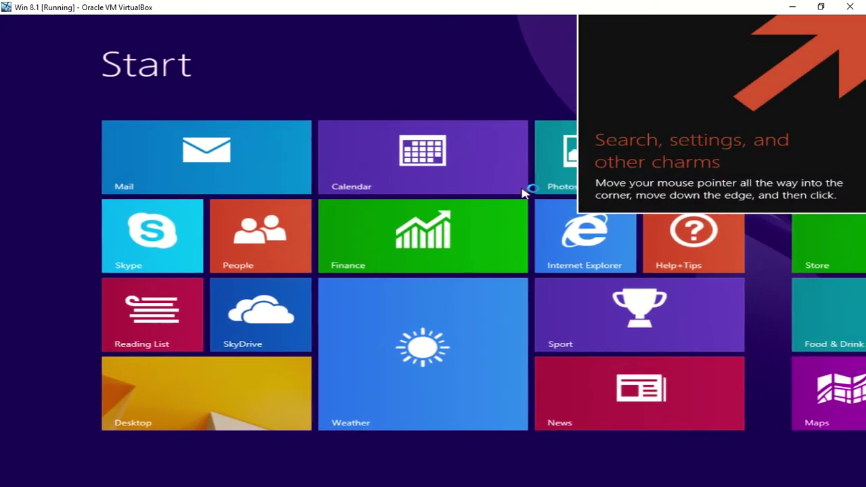
click(200, 387)
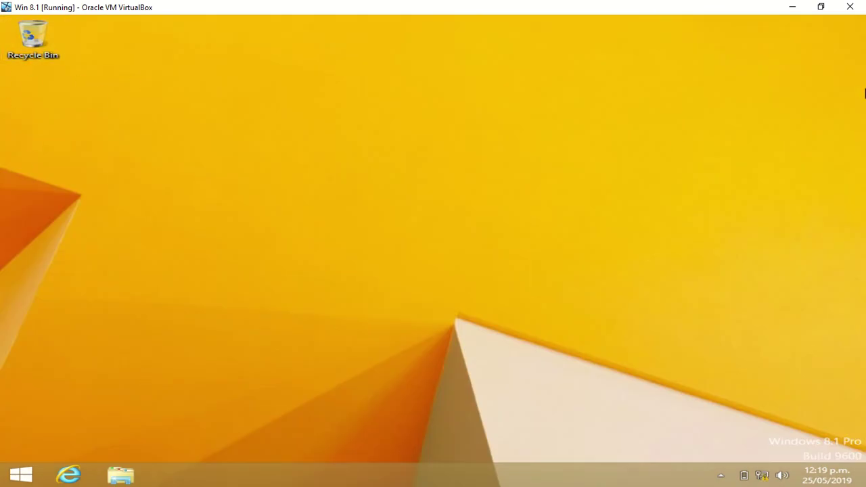
click(792, 7)
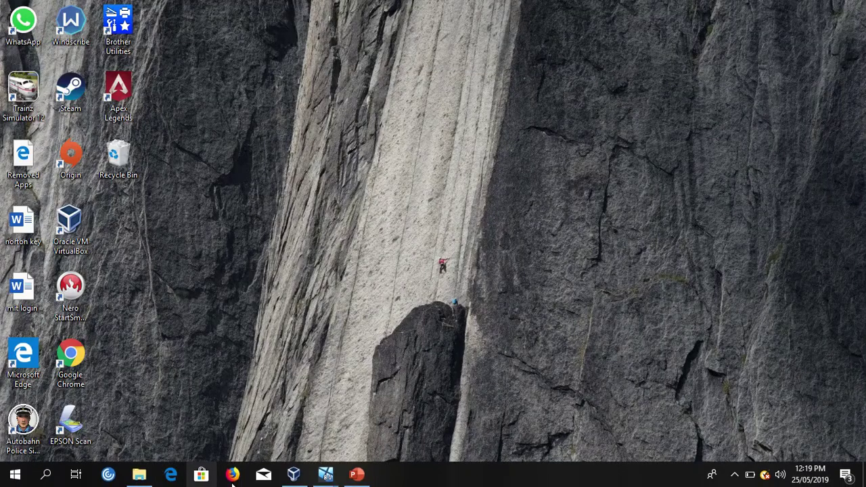
- Bring the DC01-16 domain controller VM back to the front
click(293, 475)
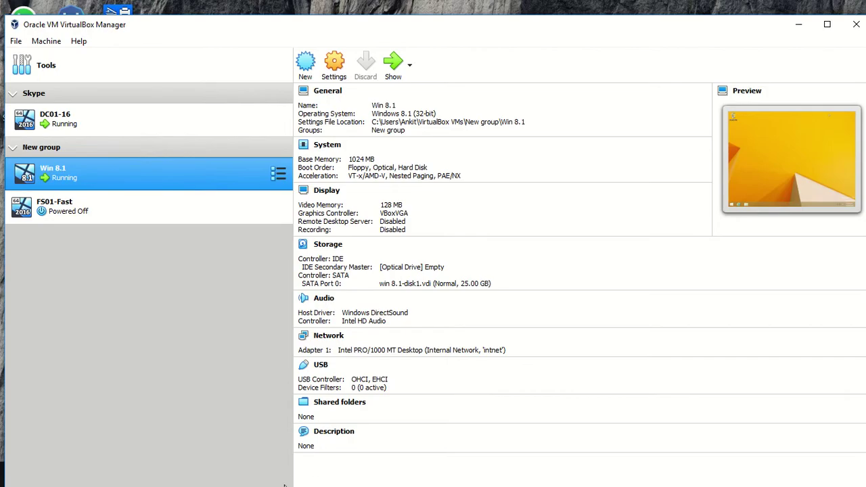
click(787, 31)
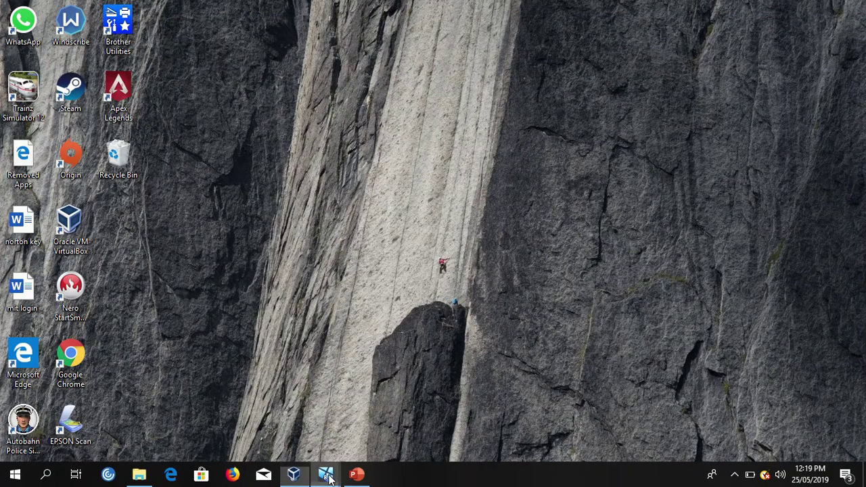
mouse_move(328, 477)
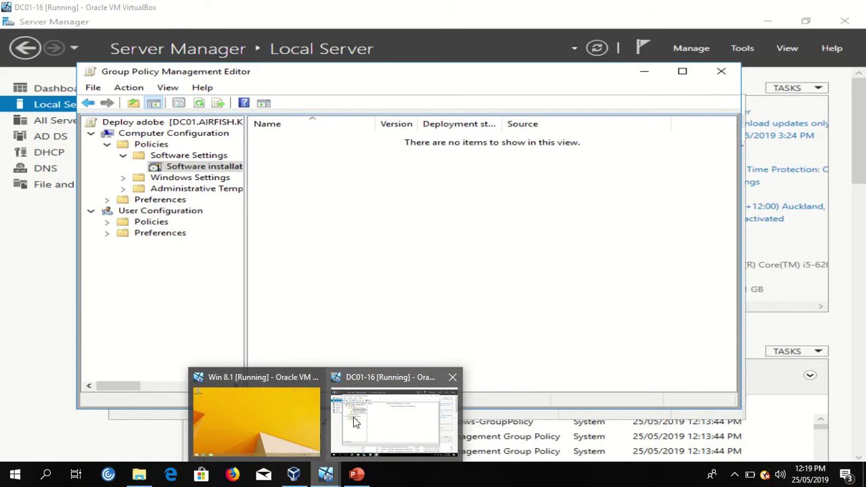
click(356, 421)
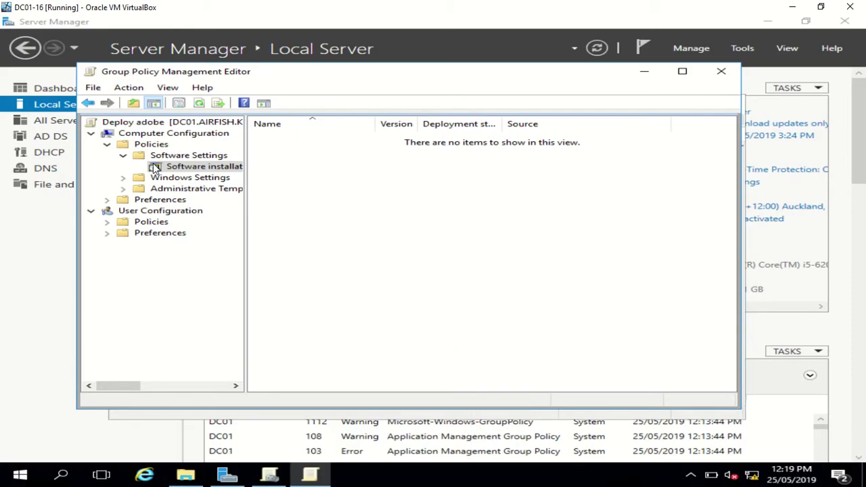
- Add the AdbeRdr1000_en_US package from \\dc01\DP01 as an Assigned application
right_click(178, 169)
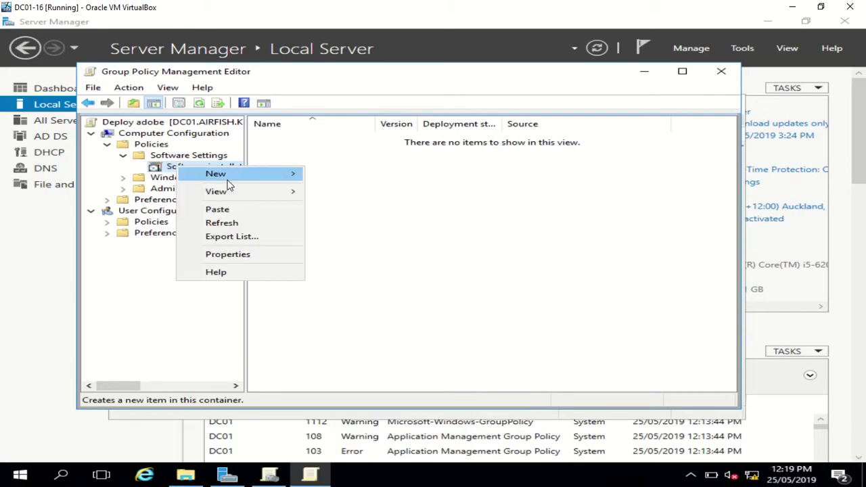
mouse_move(209, 174)
click(346, 175)
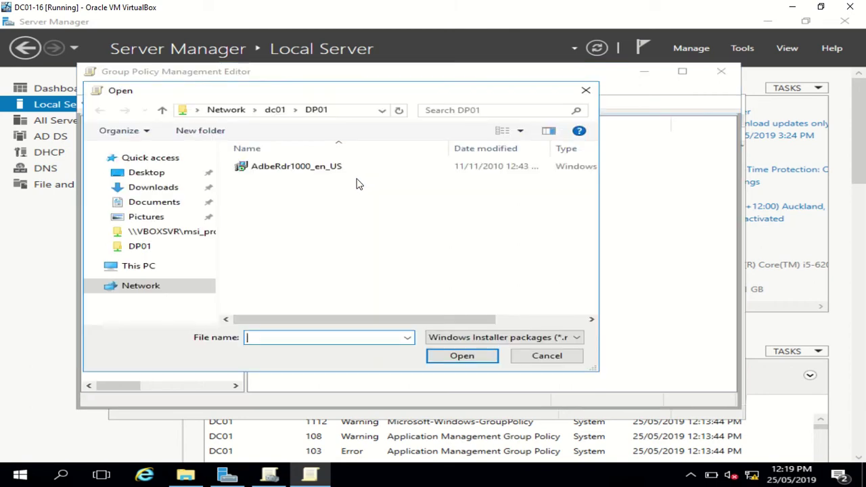
click(298, 167)
click(462, 357)
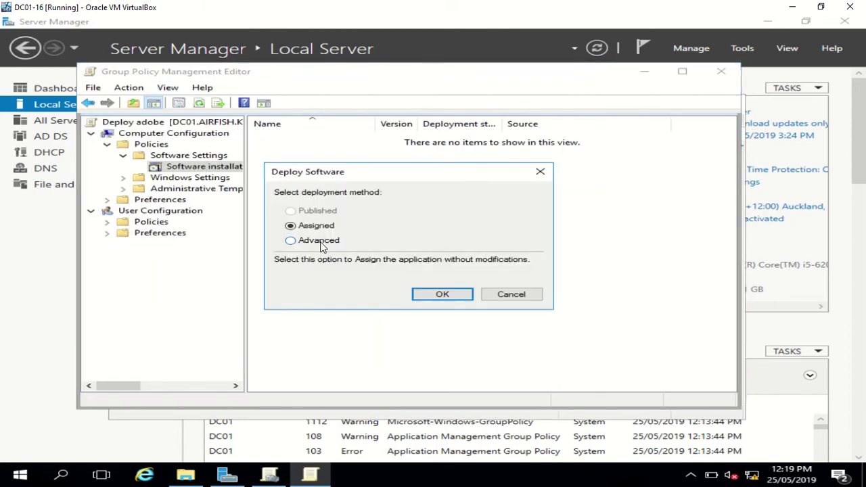
click(451, 295)
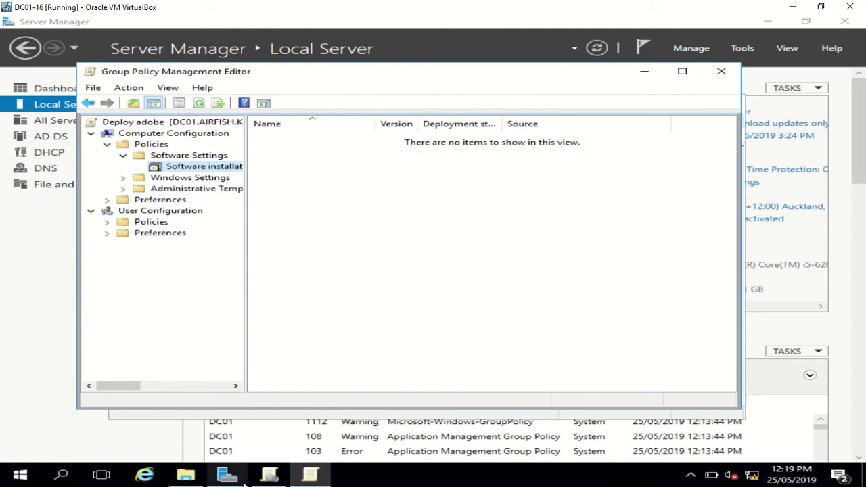
- Refresh the host desktop and bring the DC01-16 VM back to the front
click(793, 7)
right_click(404, 202)
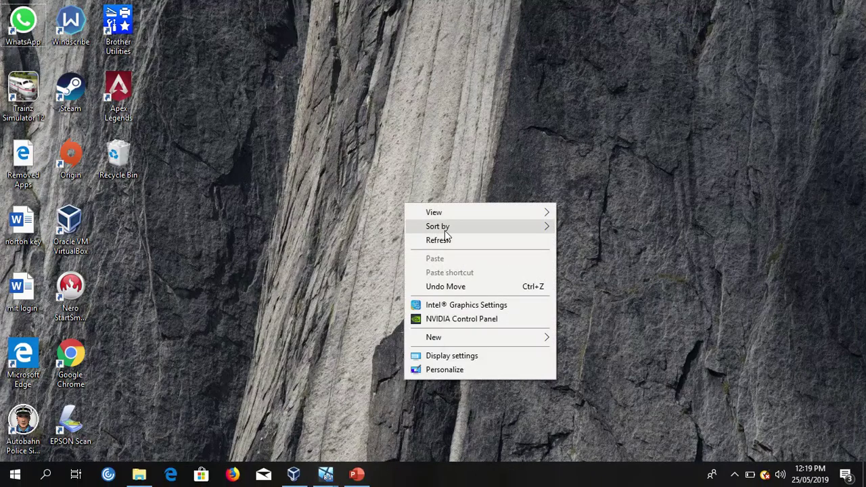
click(433, 237)
mouse_move(327, 477)
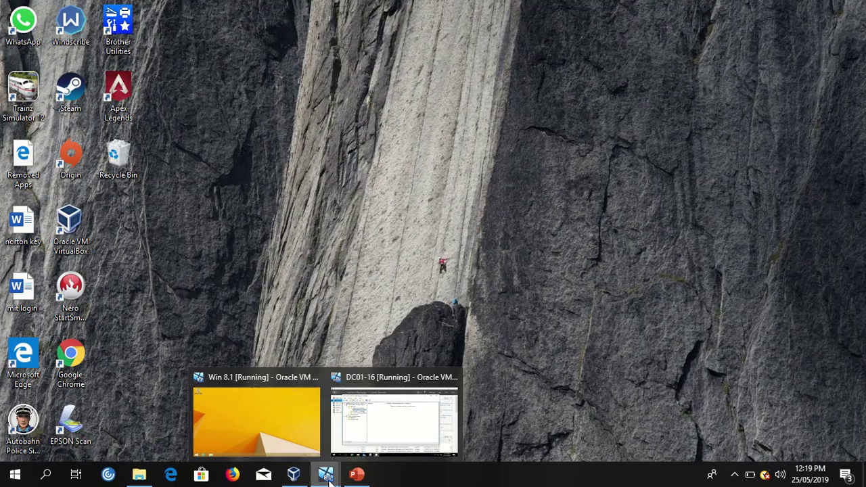
click(286, 417)
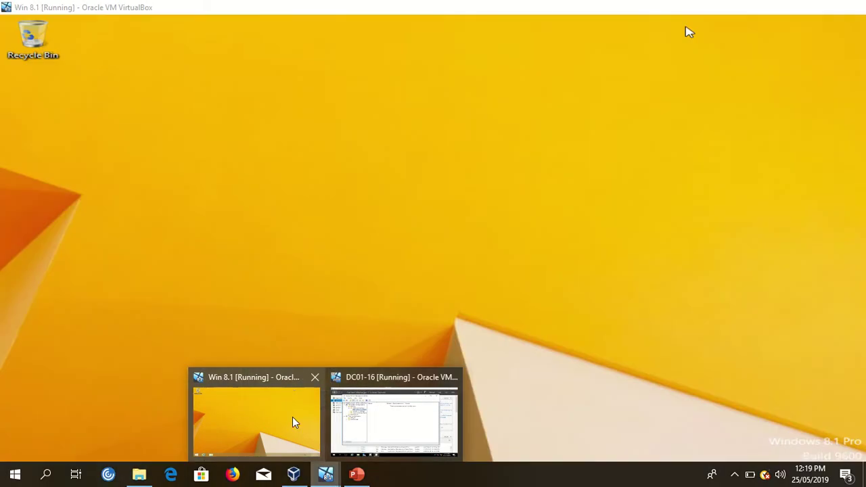
click(373, 421)
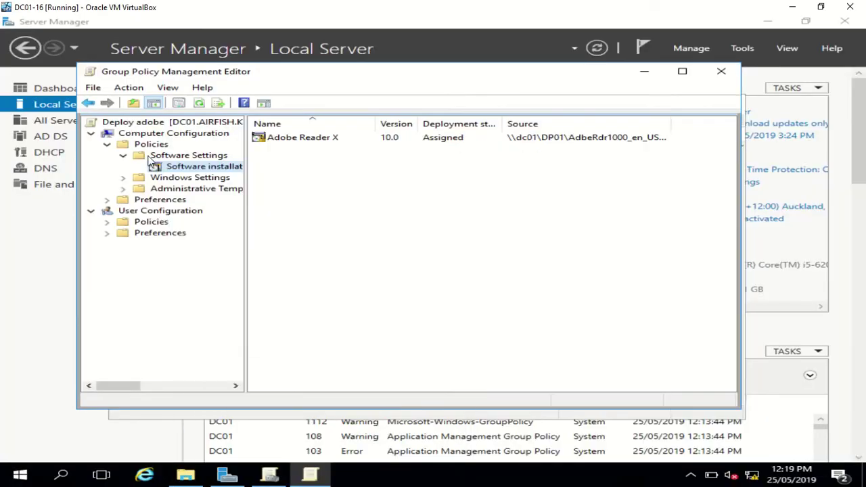
- Redeploy the Adobe Reader X application via All Tasks, confirm Yes, and minimise the editor
click(296, 140)
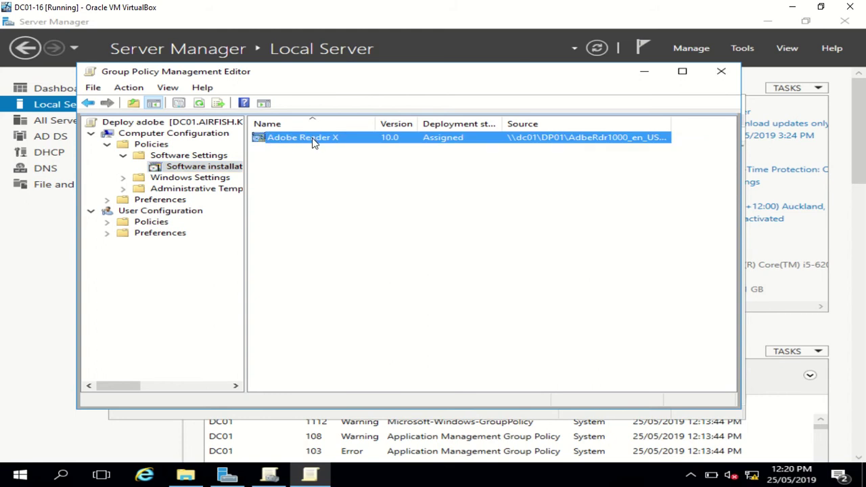
right_click(313, 143)
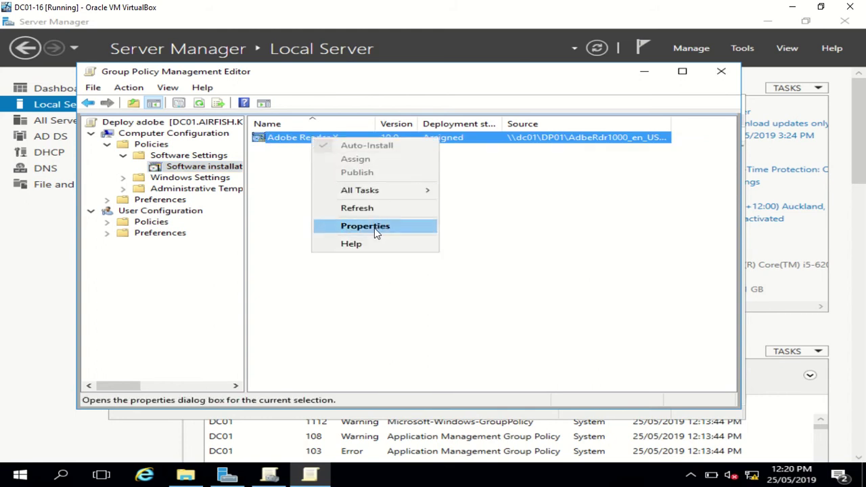
mouse_move(385, 192)
click(492, 235)
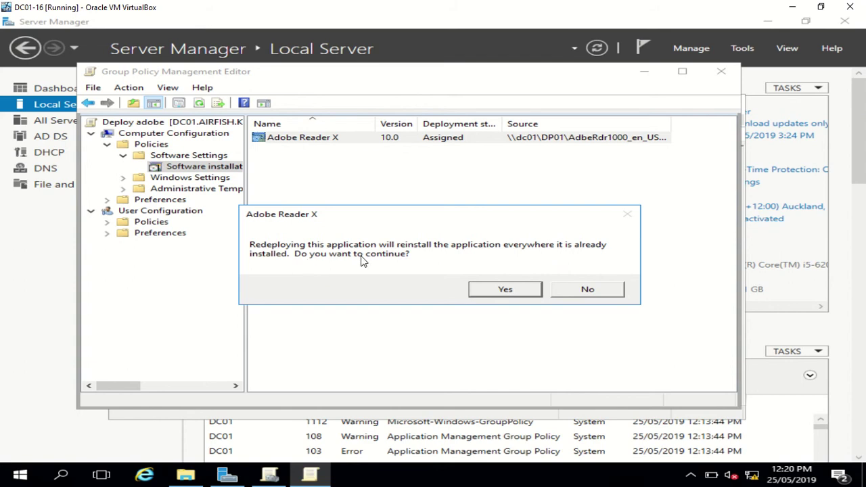
click(482, 291)
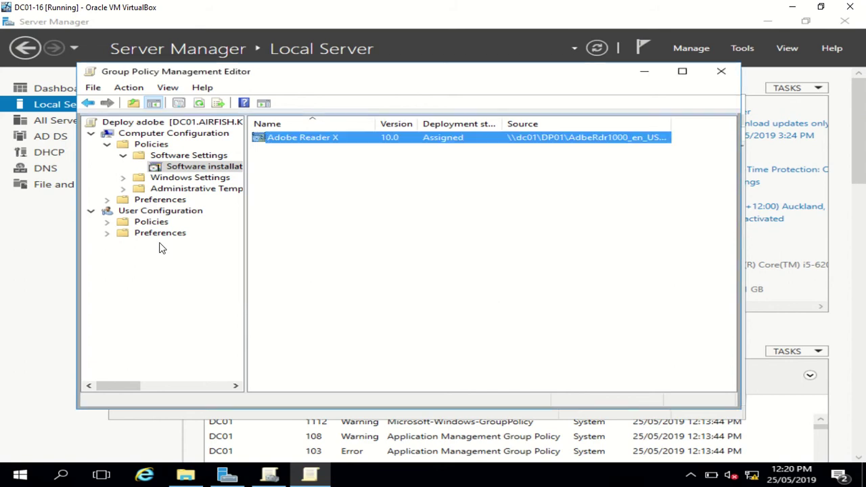
click(642, 73)
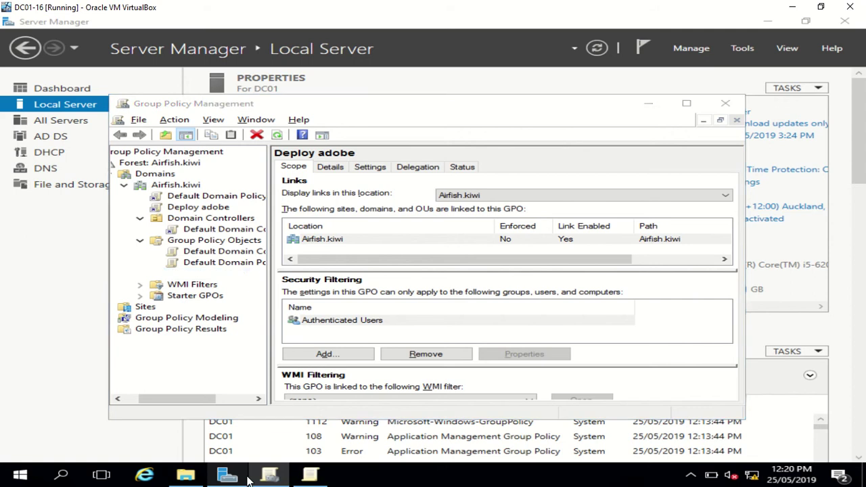
- Switch to the Windows 8.1 client VM and launch Command Prompt by searching for cmd
key(alt+Tab)
key(alt+Tab)
key(alt+Tab)
key(alt+Tab)
key(alt+Tab)
key(alt+Tab)
key(alt+Tab)
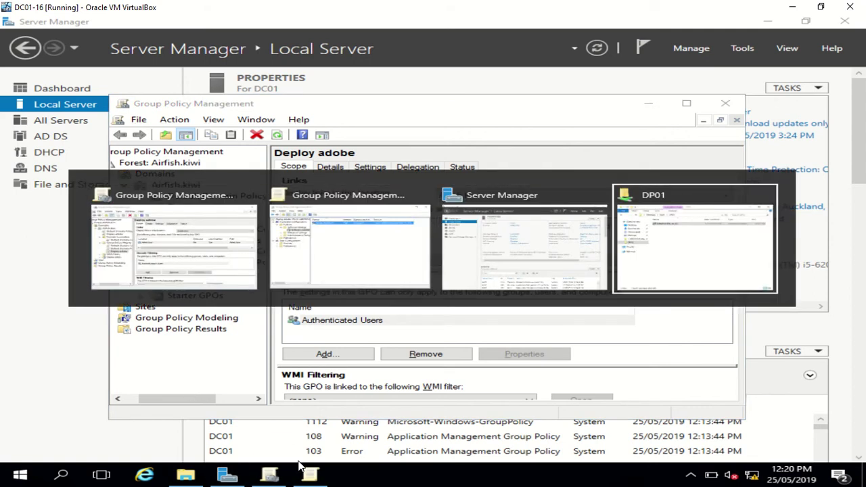
click(803, 7)
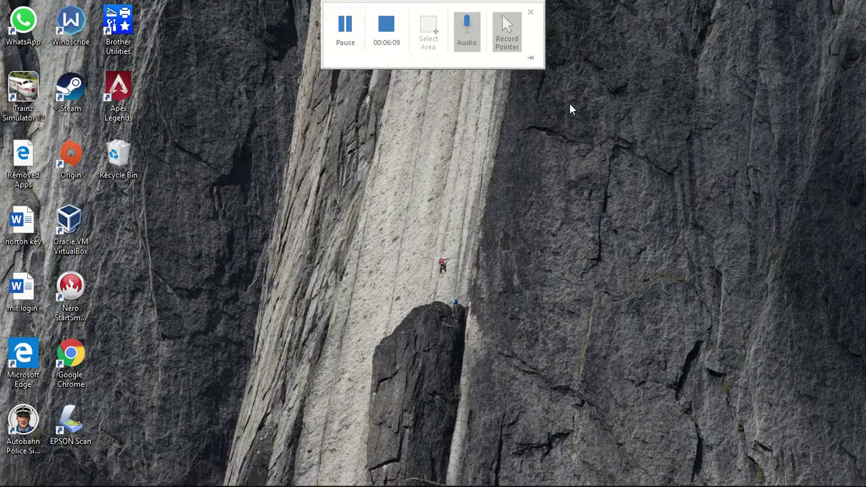
mouse_move(341, 481)
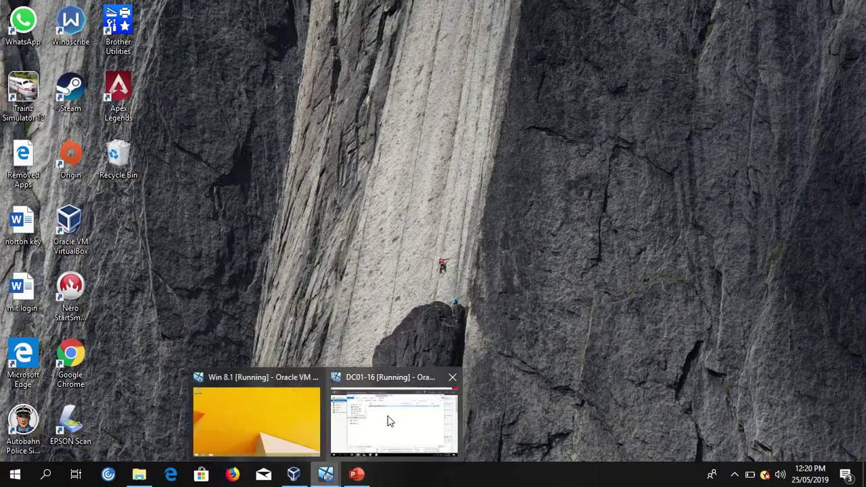
click(266, 416)
right_click(27, 476)
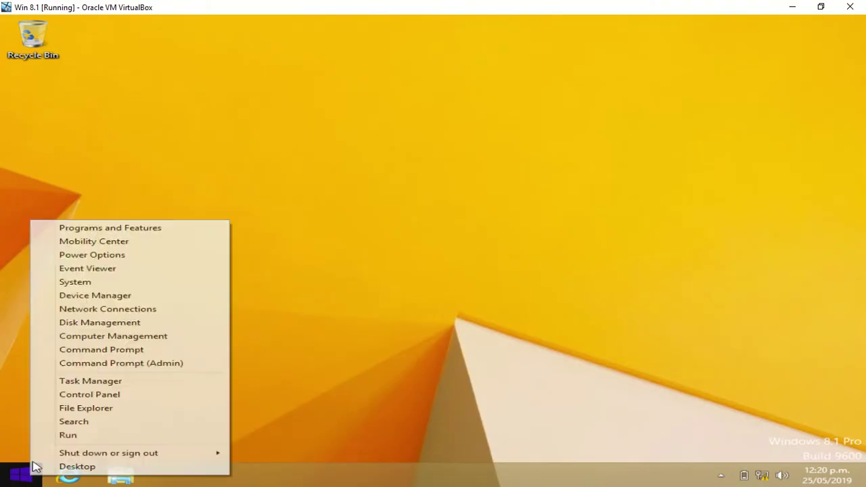
click(57, 423)
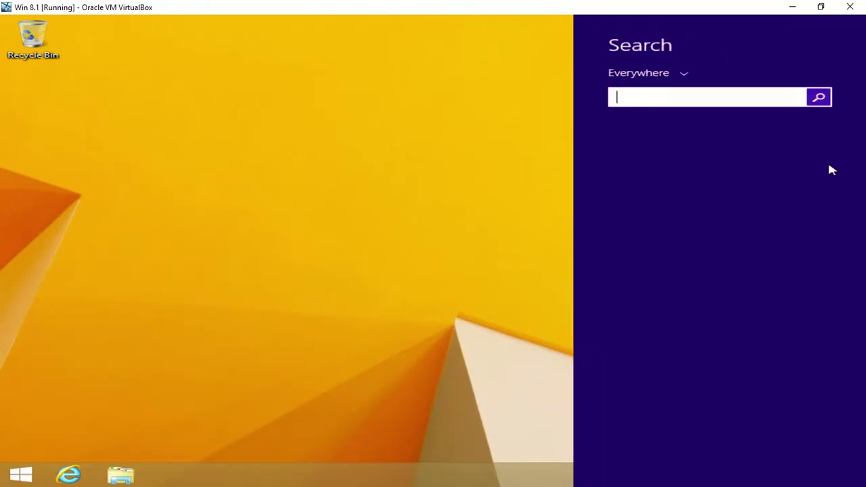
text(cmd)
key(Return)
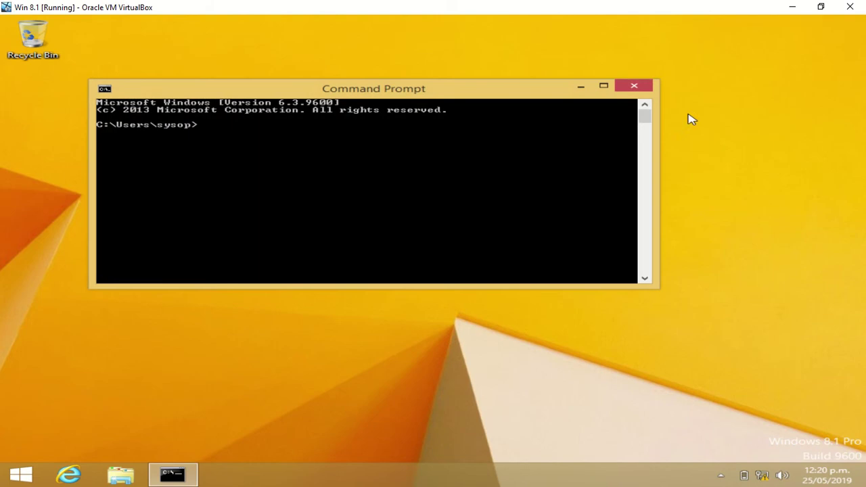
- Show the gpupdate help with gpupdate /?, then run gpupdate /force
text(gpu)
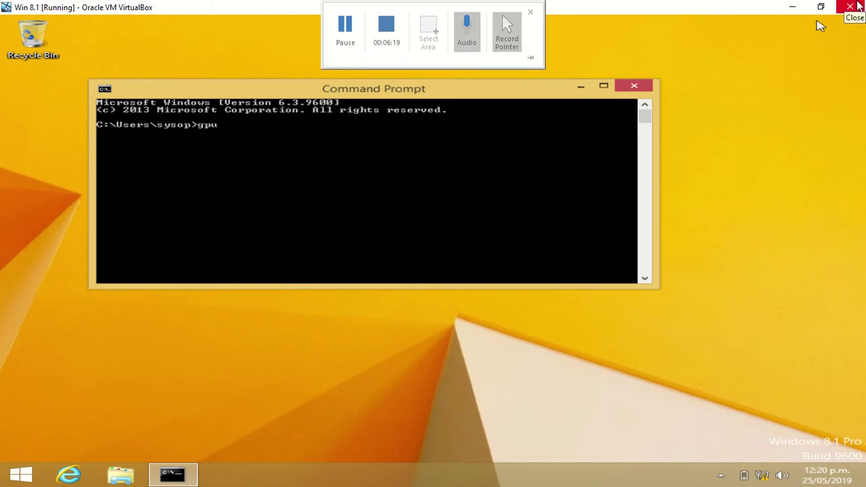
text(pdate /)
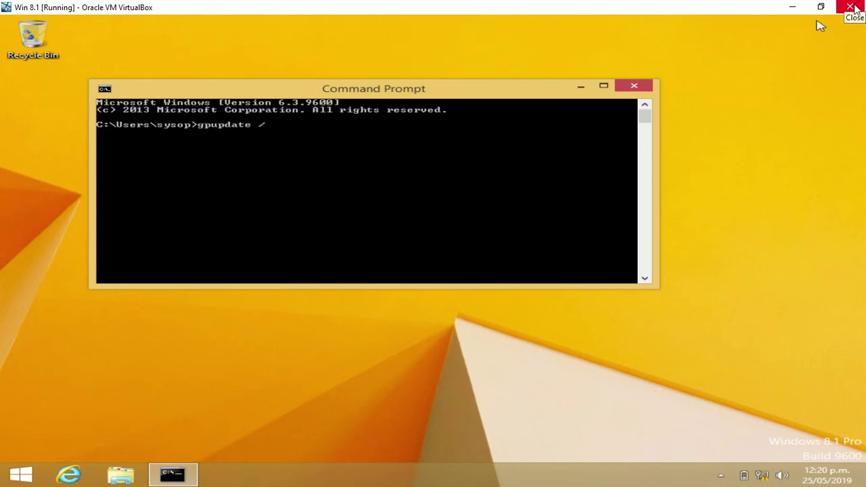
text(?)
key(Return)
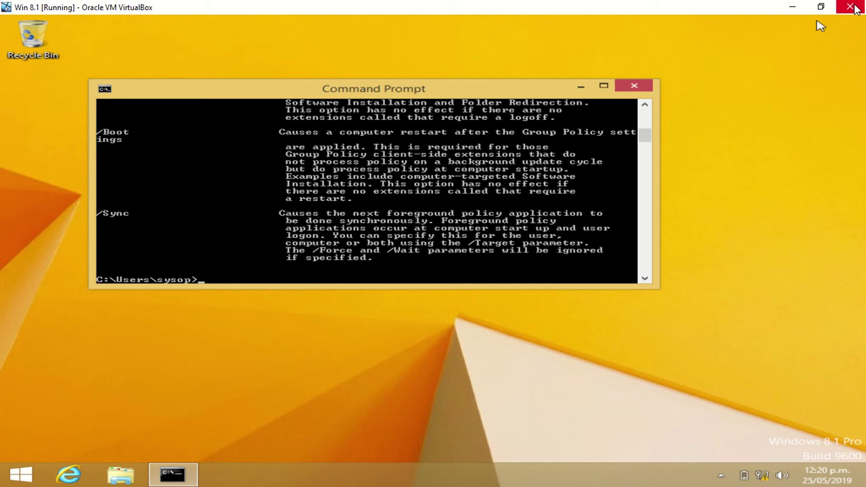
text(gpupdate)
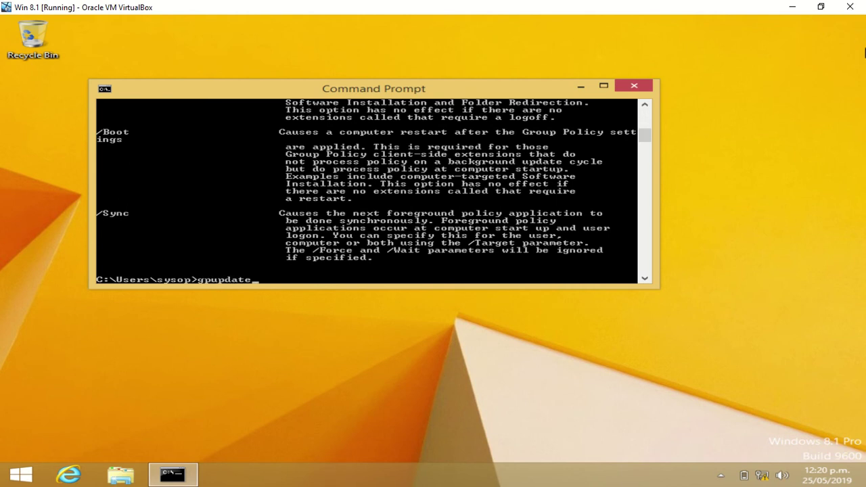
text( /force)
key(Return)
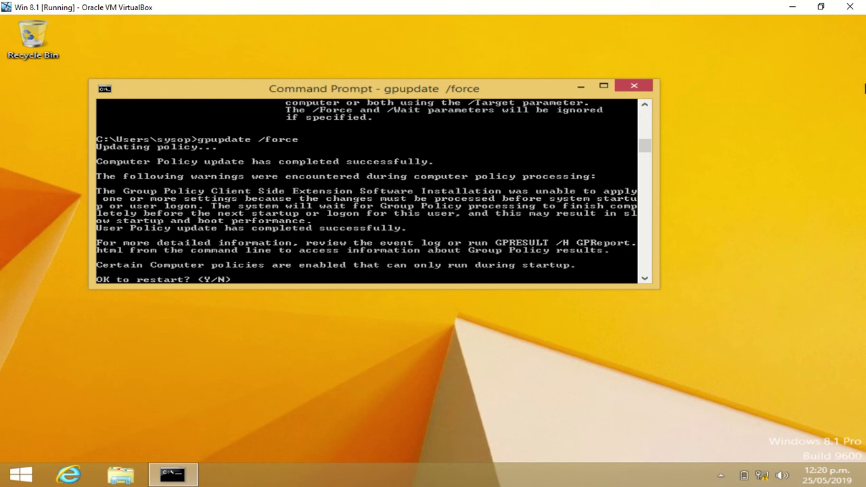
- Answer y at the gpupdate restart prompt so the client reboots
text(y)
key(Return)
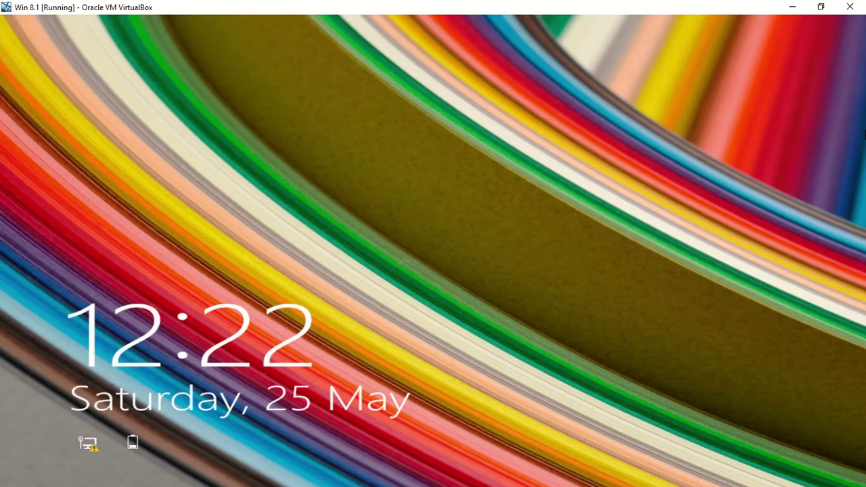
- Sign in to the Windows 8.1 client with the account password and open the Desktop
key(space)
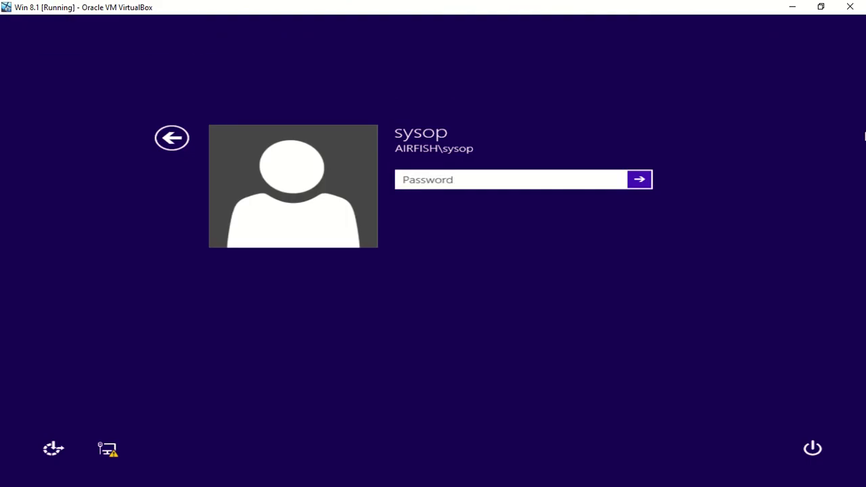
text(********)
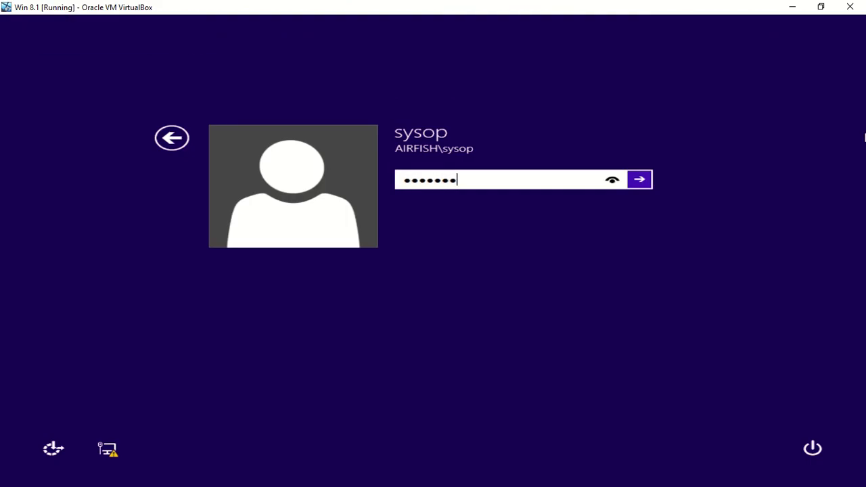
key(Return)
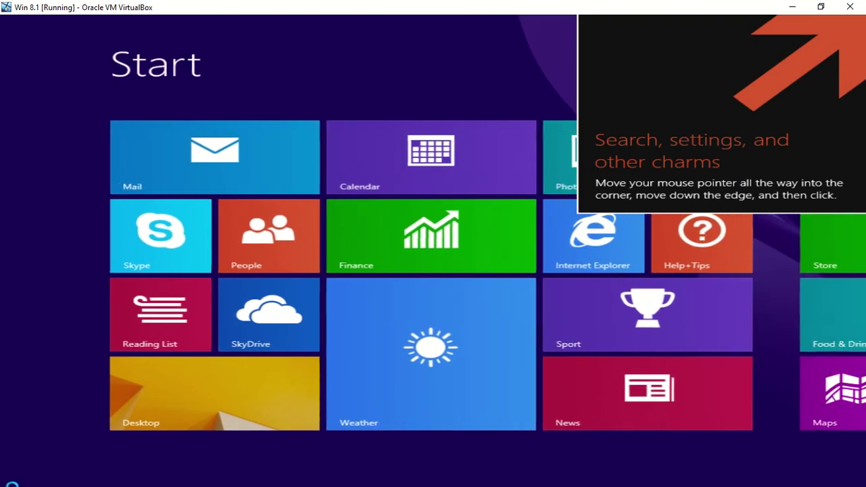
click(107, 397)
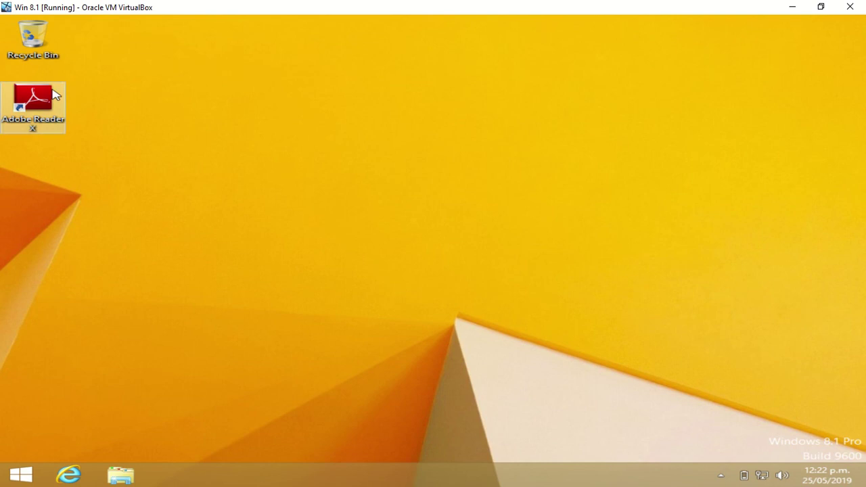
click(792, 7)
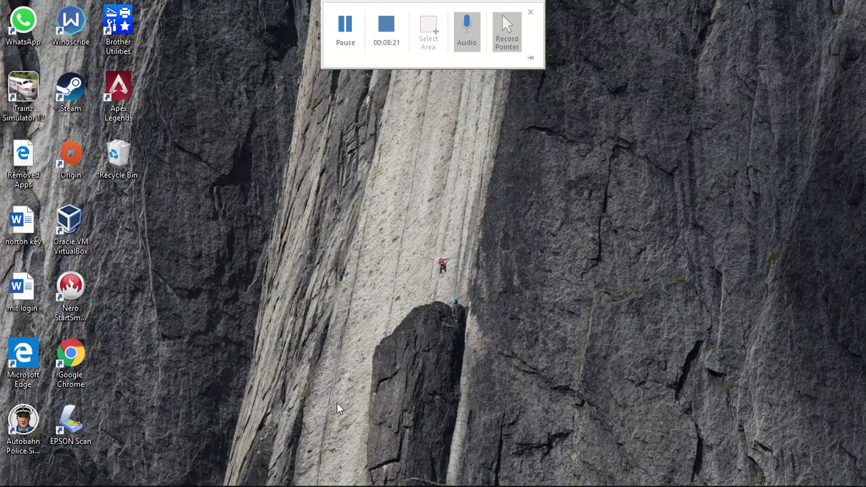